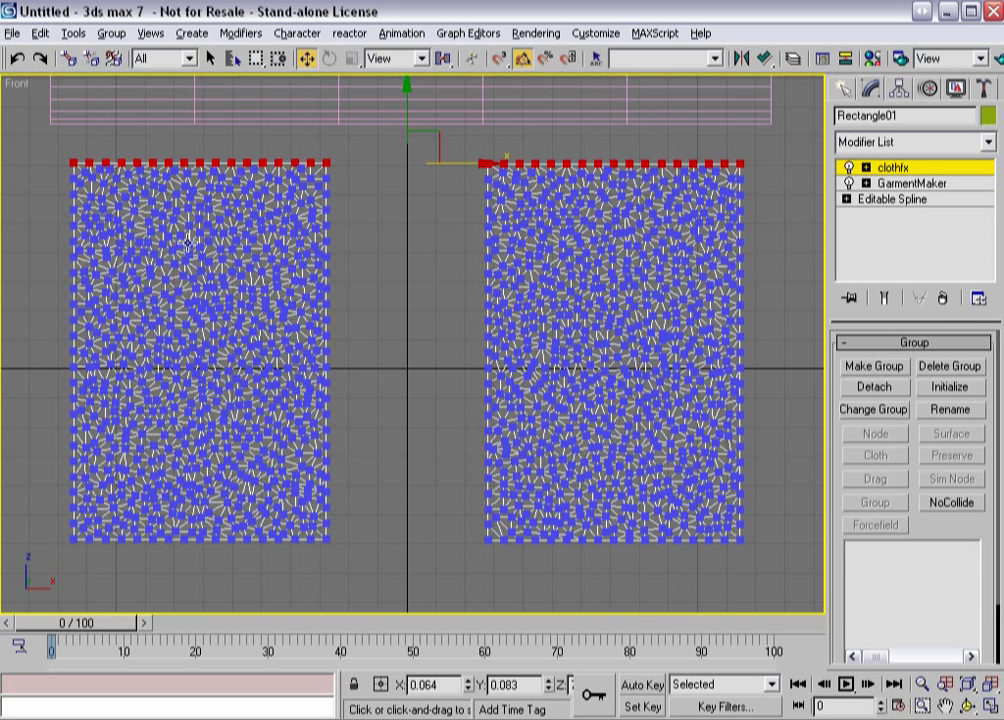
Step: Create a vertex group named Top and attach it to Cylinder01
click(882, 368)
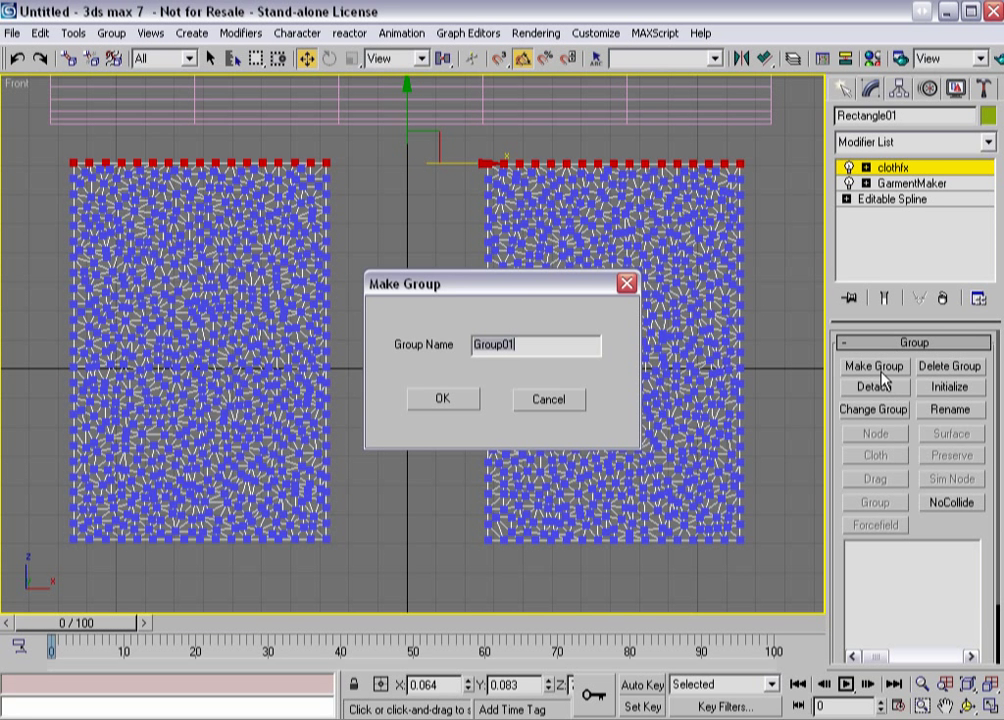
text(Top Verts)
click(442, 399)
click(876, 434)
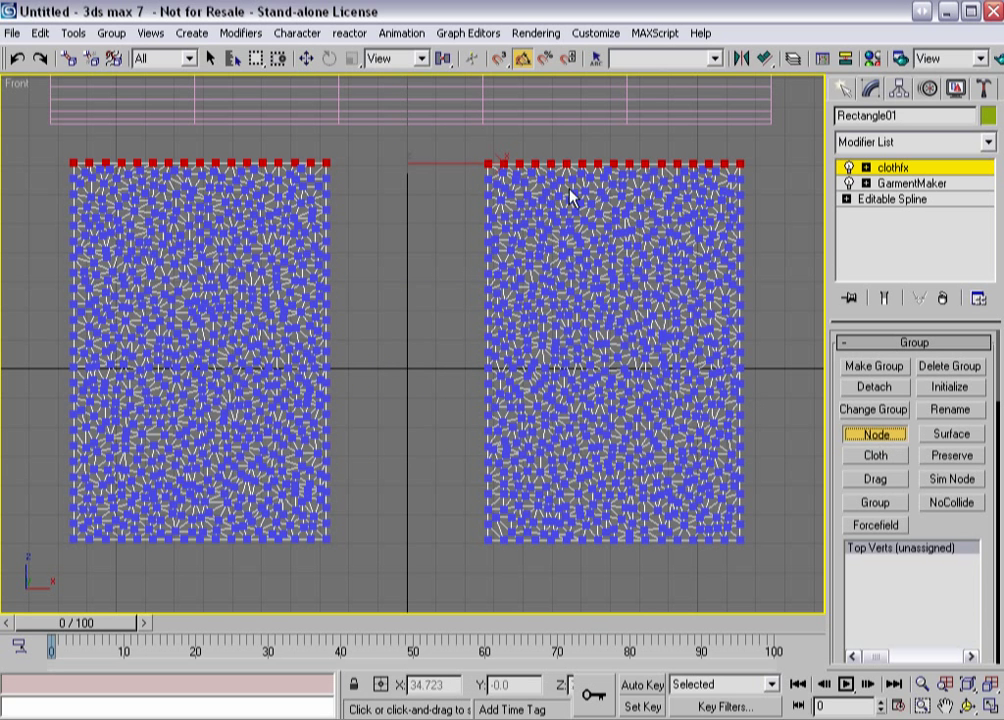
click(467, 108)
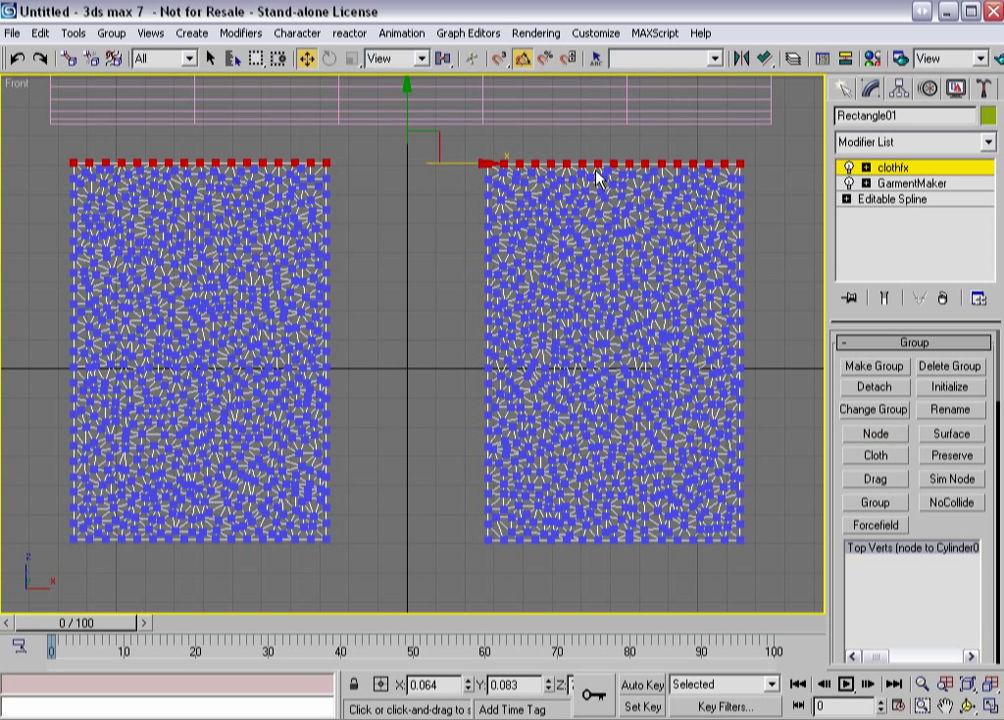
Step: Leave sub-object mode and restore the four-viewport layout with the Top view active
click(886, 172)
key(alt+w)
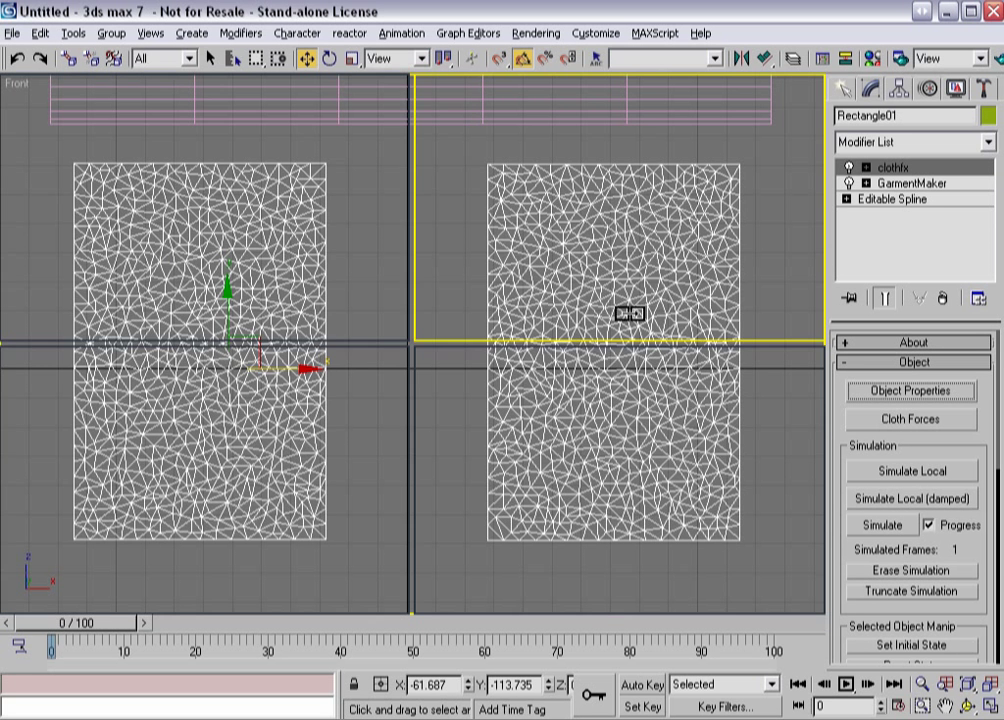
scroll(590, 300, down, 4)
scroll(622, 250, down, 2)
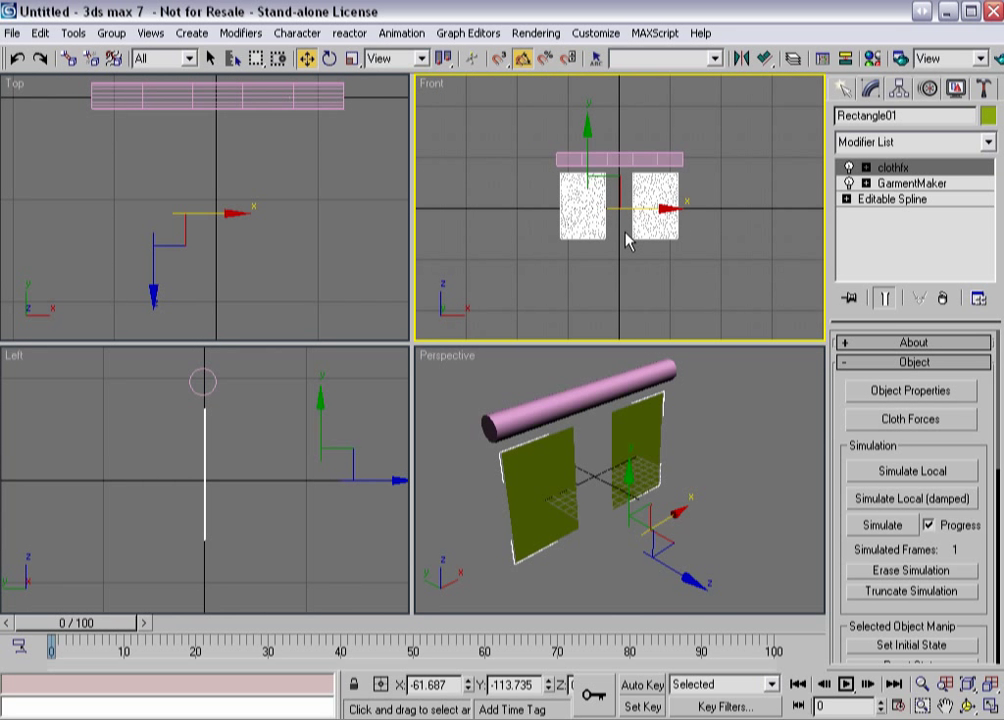
scroll(565, 392, down, 4)
middle_click(259, 233)
scroll(260, 236, down, 2)
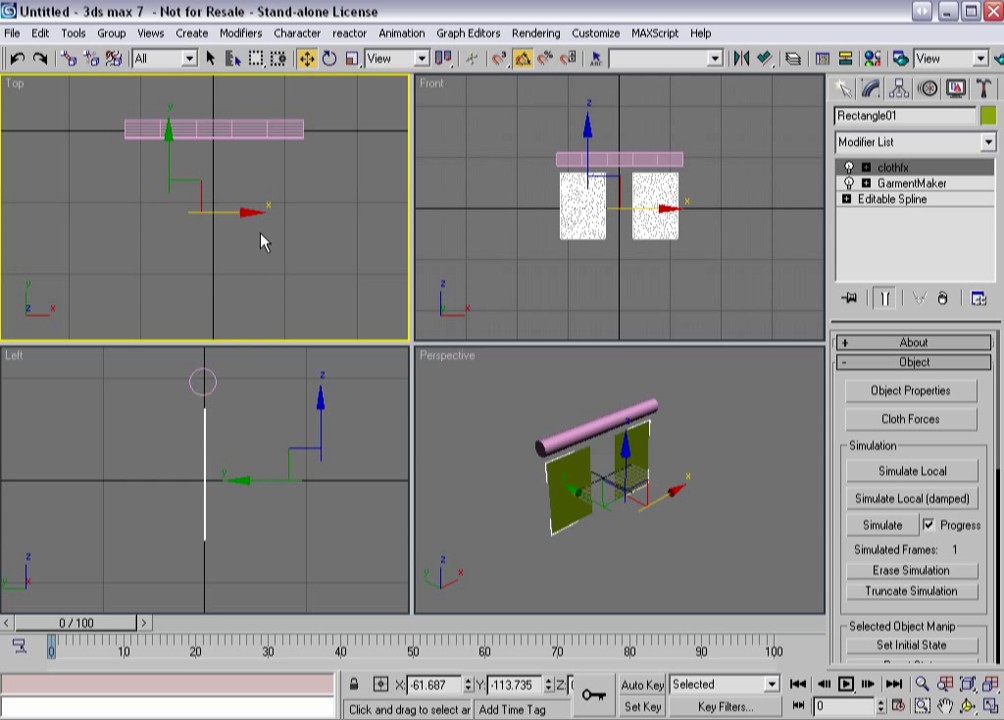
Step: Turn on Auto Key and move Cylinder01 to the left at frame 30
key(n)
click(221, 134)
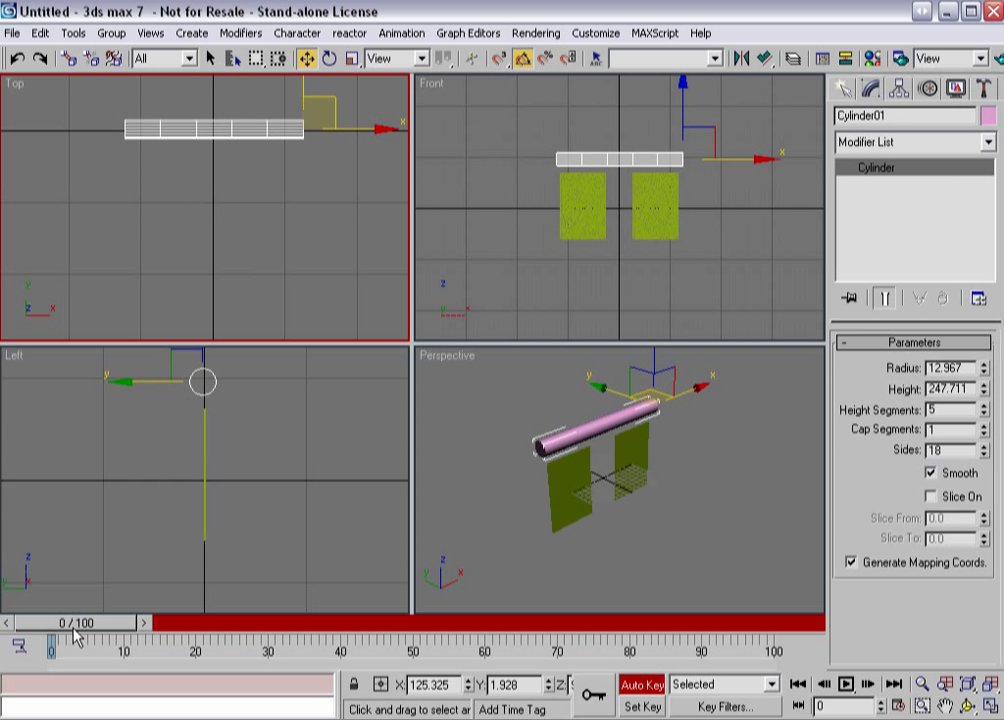
drag(75, 628, 268, 622)
key(w)
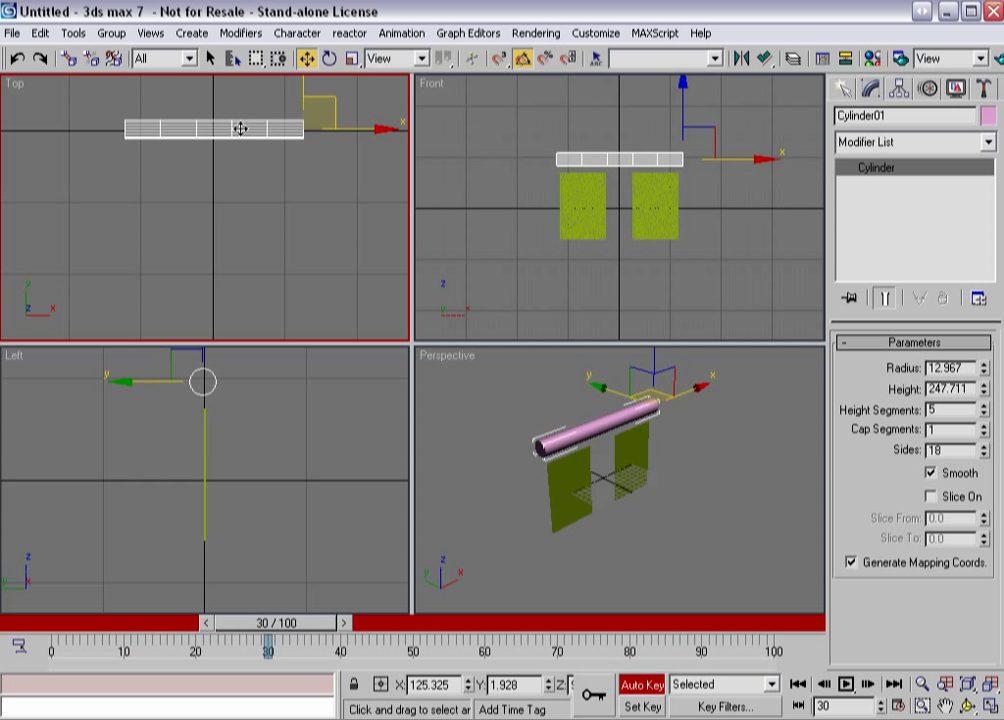
click(268, 138)
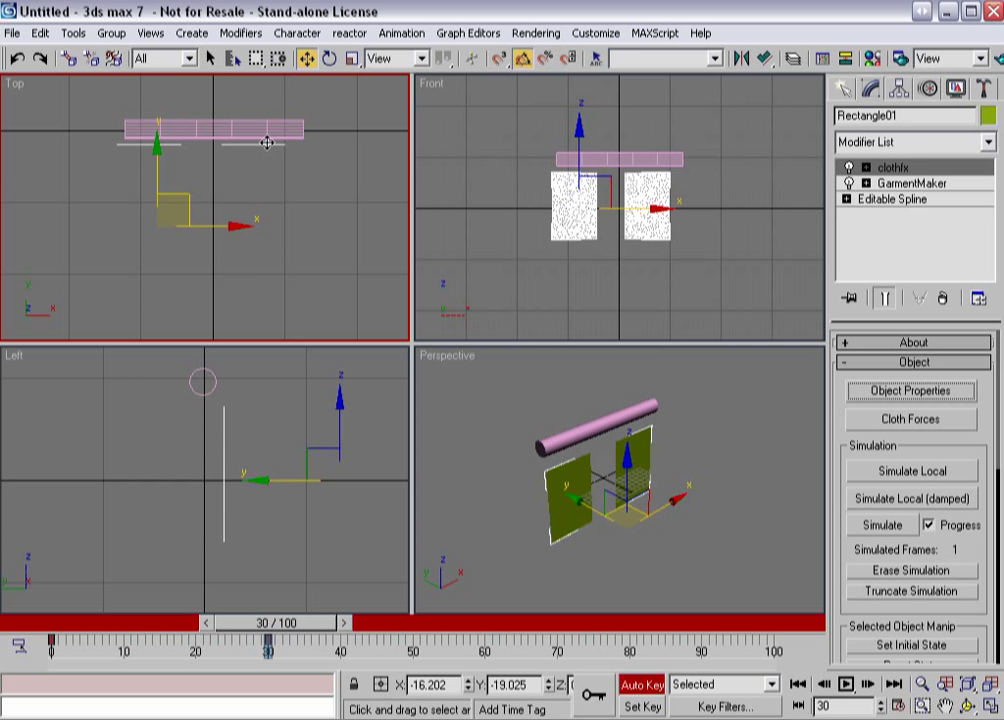
drag(297, 128, 196, 155)
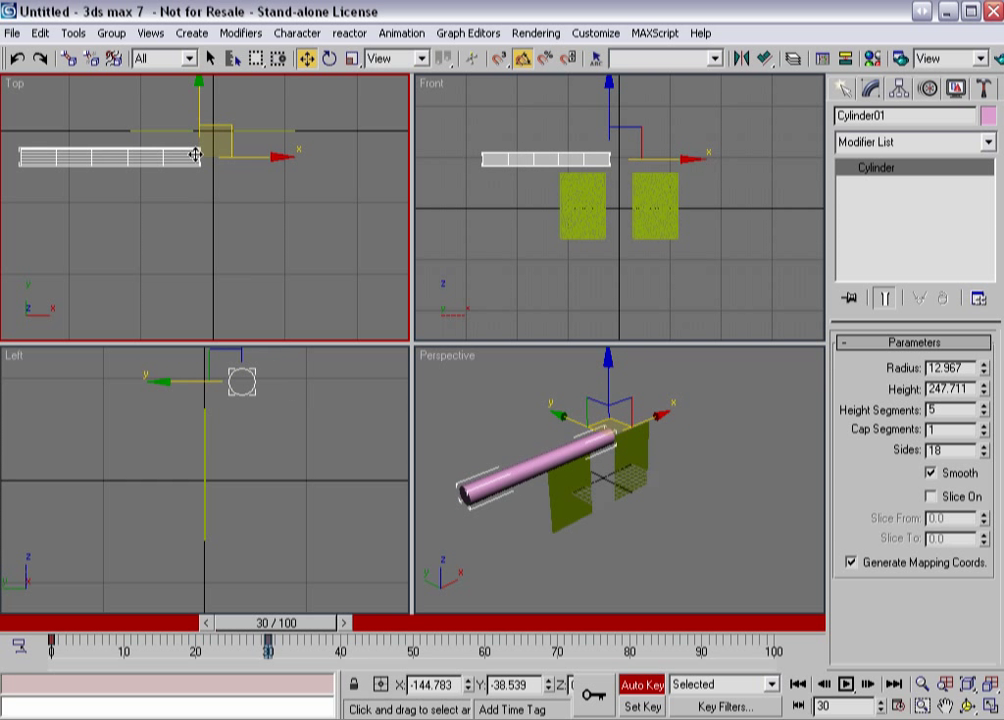
Step: Move the cylinder right at frame 60 and copy the frame-0 key to frame 100
drag(256, 626, 457, 622)
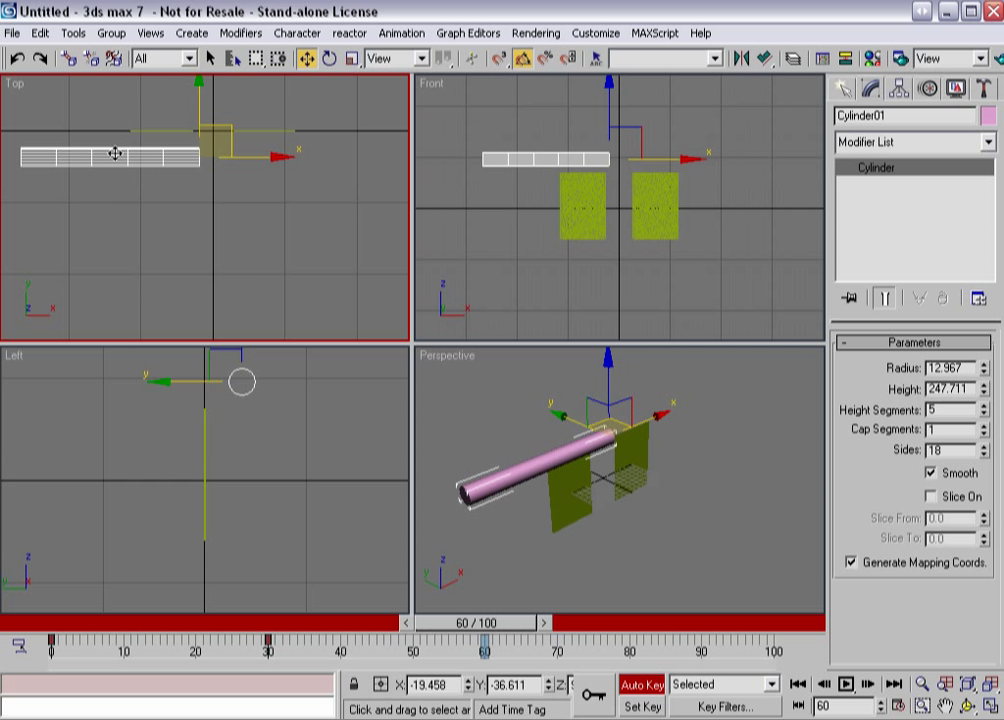
drag(112, 155, 302, 155)
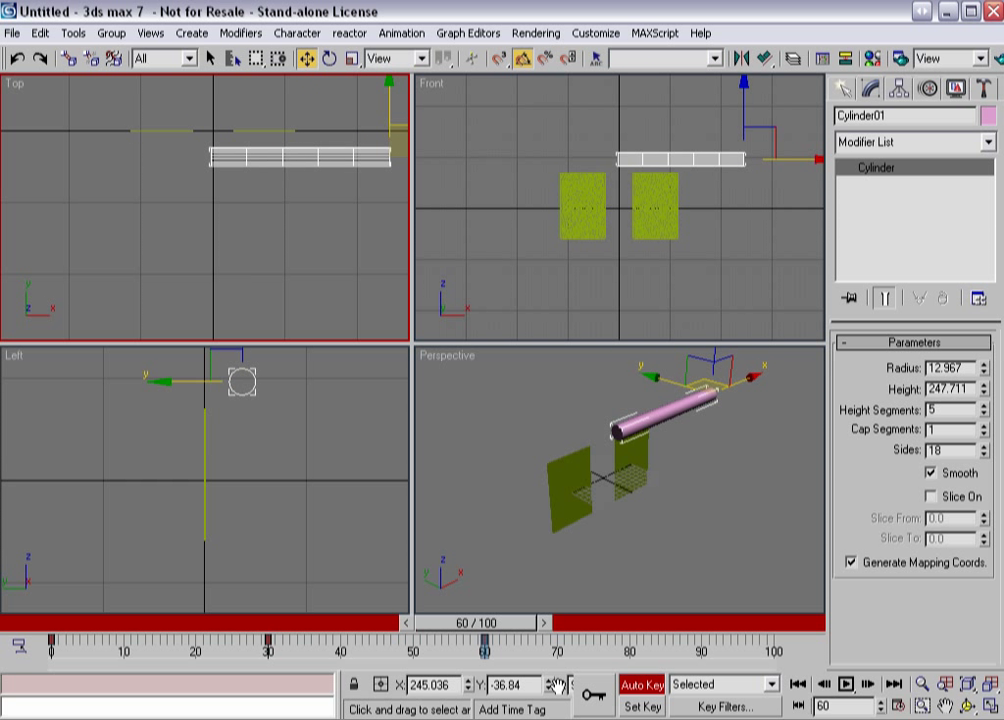
shift+drag(51, 643, 773, 650)
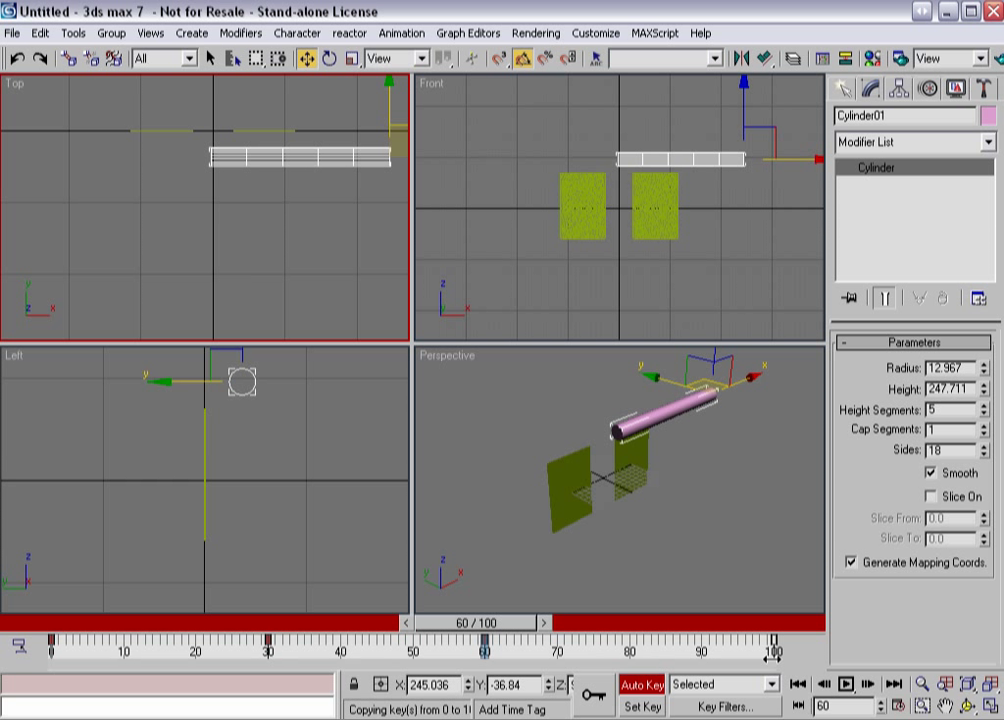
Step: Set the animation End Time to 150 in Time Configuration
click(898, 705)
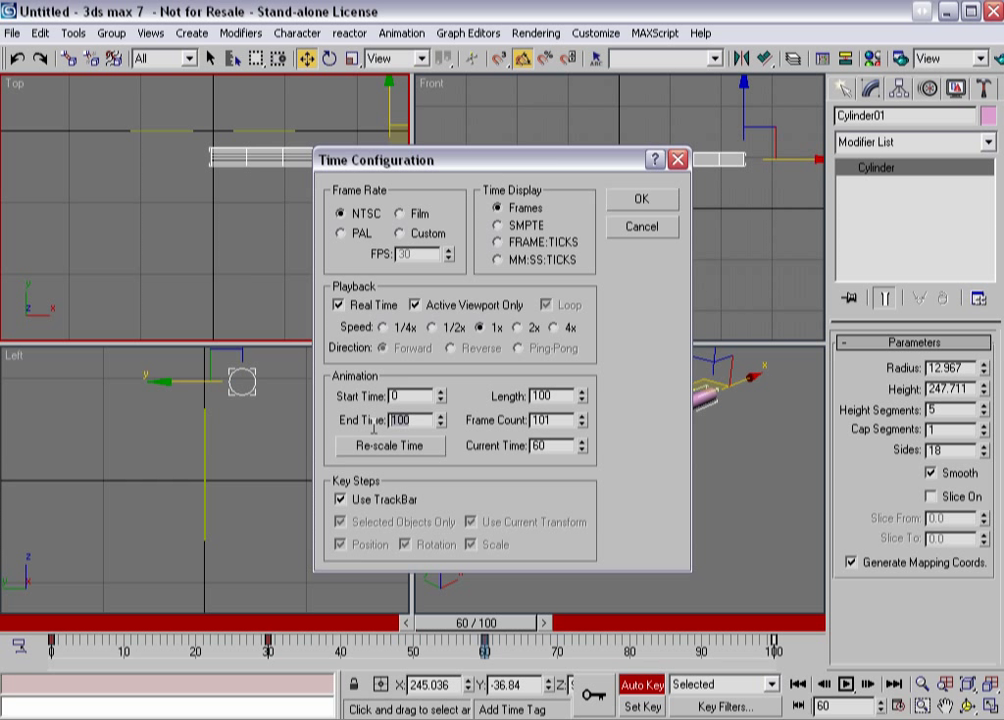
double_click(414, 420)
text(150)
key(Tab)
click(641, 199)
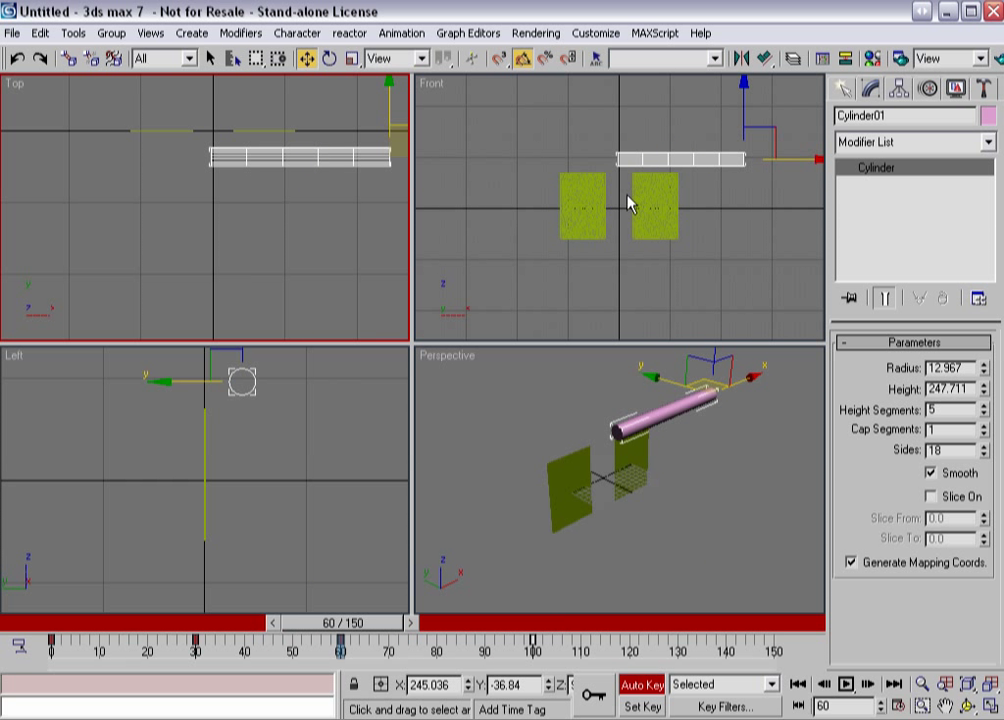
Step: Scale the cylinder's keys 0–100 so the motion ends at frame 120, then turn off Auto Key
drag(578, 662, 148, 655)
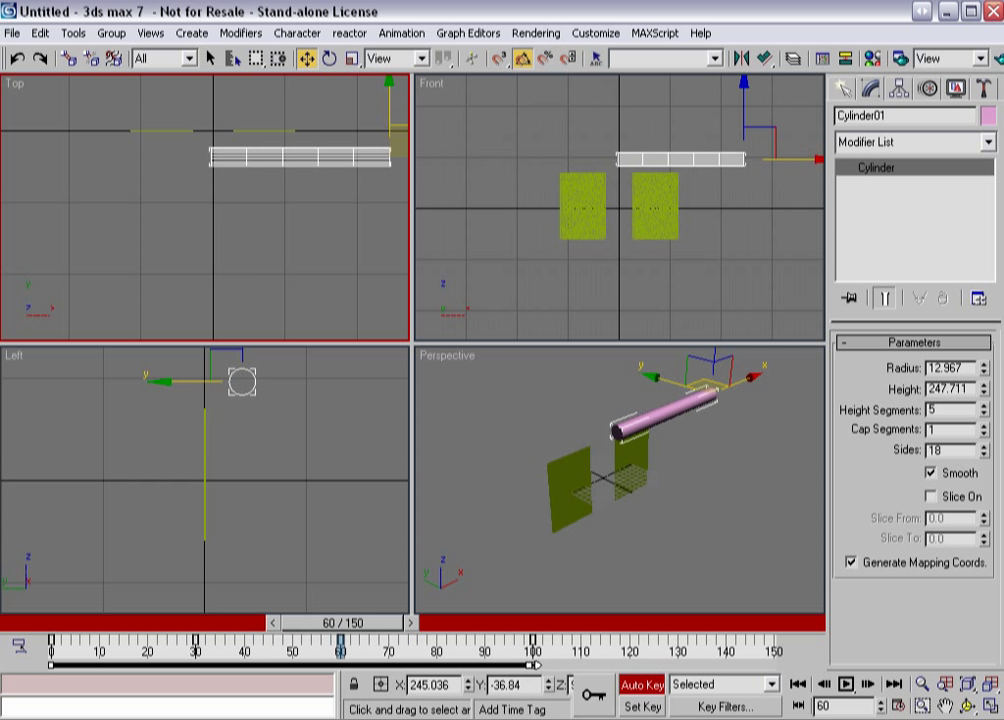
drag(536, 664, 627, 663)
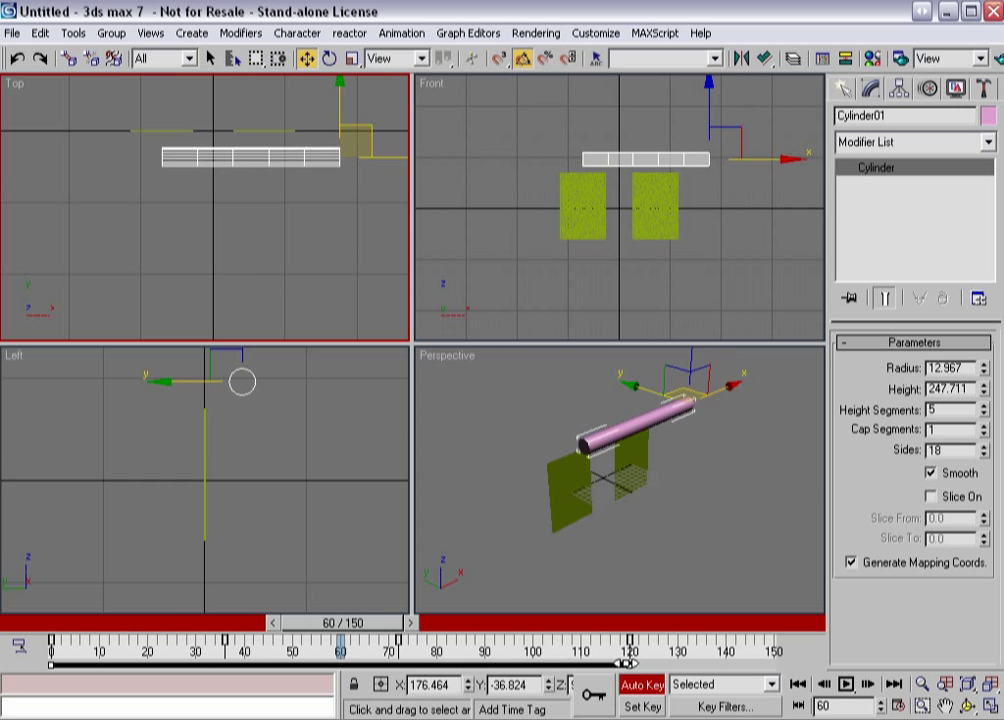
drag(399, 630, 60, 625)
key(w)
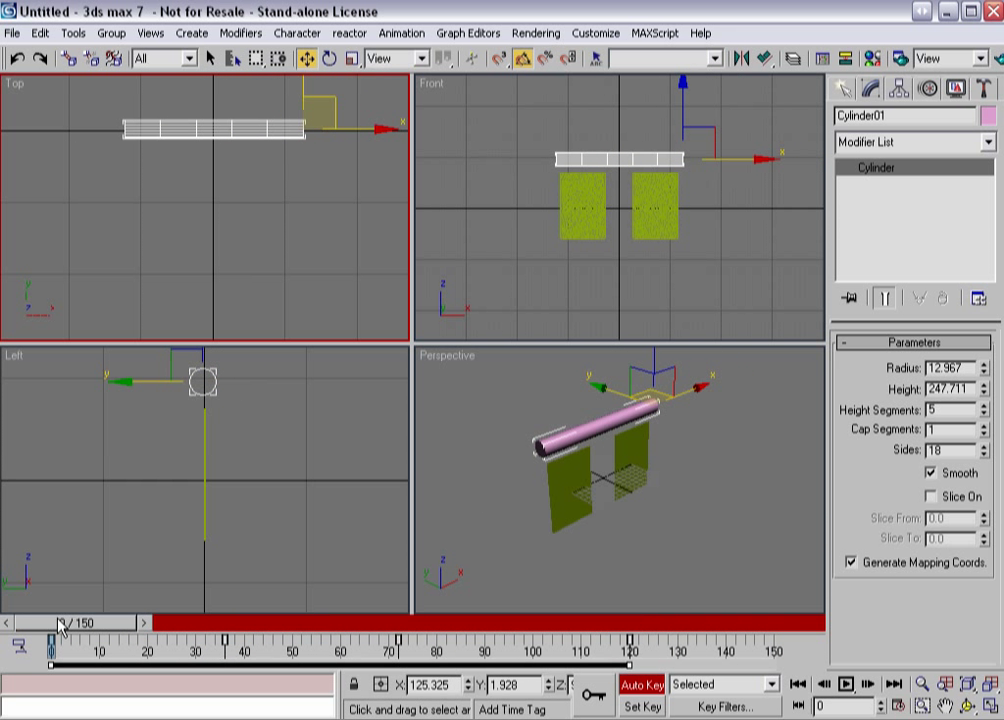
key(n)
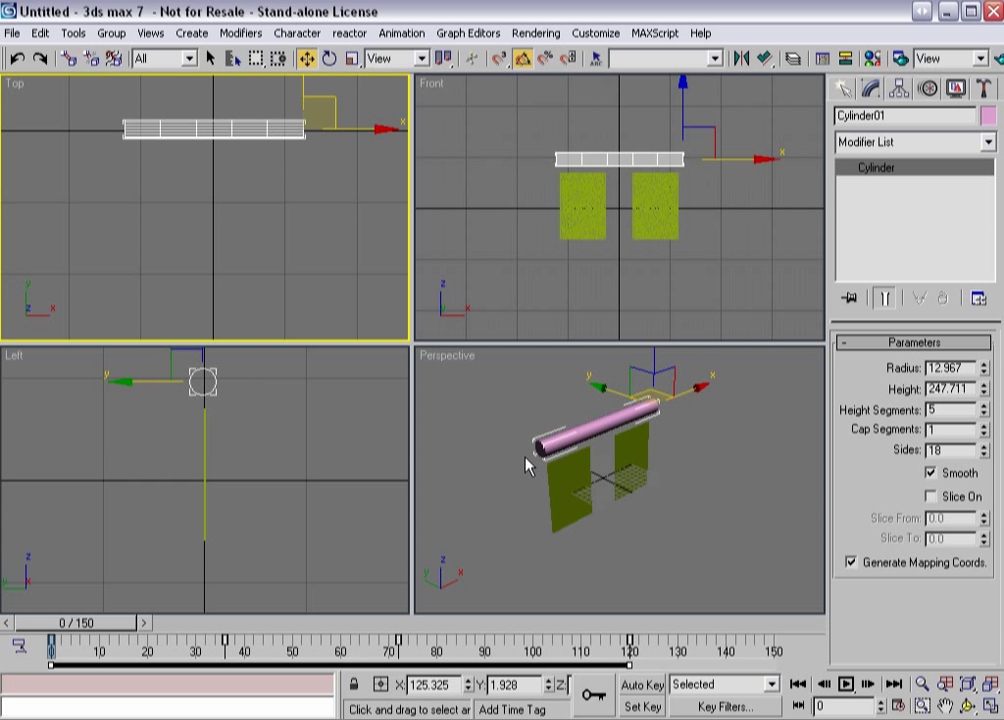
Step: Activate the Perspective view and select the cloth panels (Rectangle01)
right_click(524, 410)
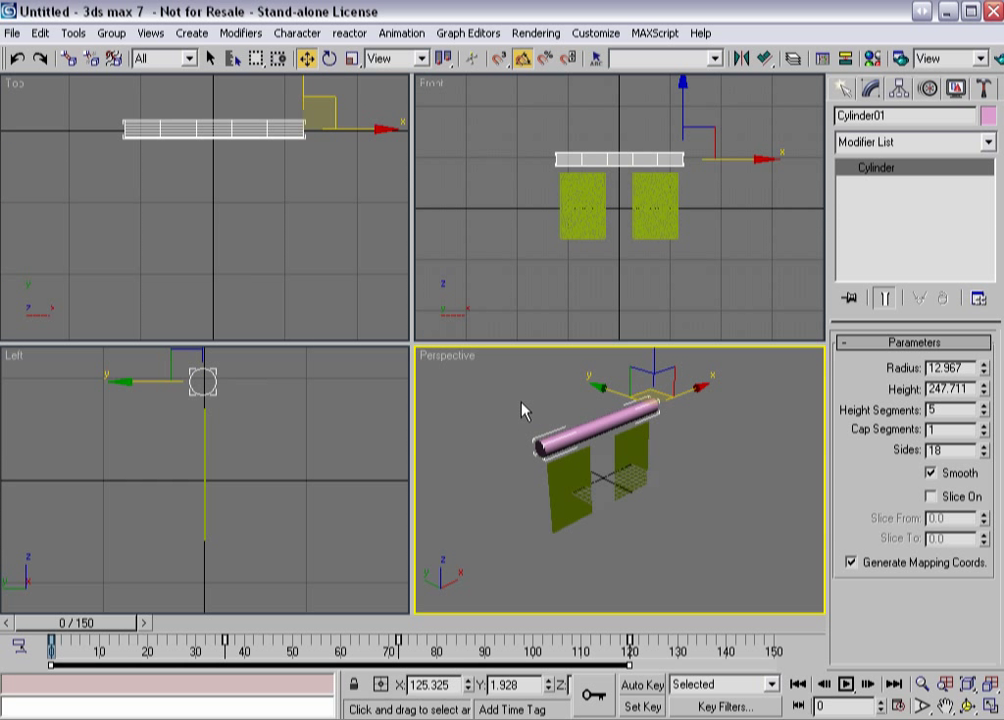
click(620, 453)
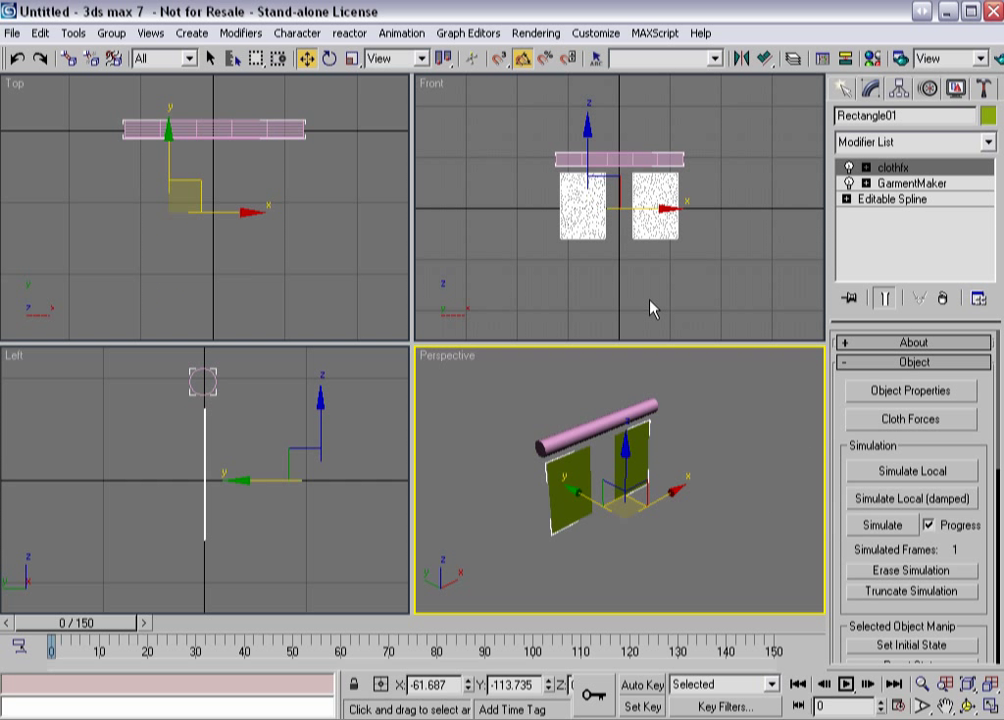
scroll(651, 309, up, 2)
Step: Run the cloth simulation and scrub through its 151 frames to review the draping
click(884, 526)
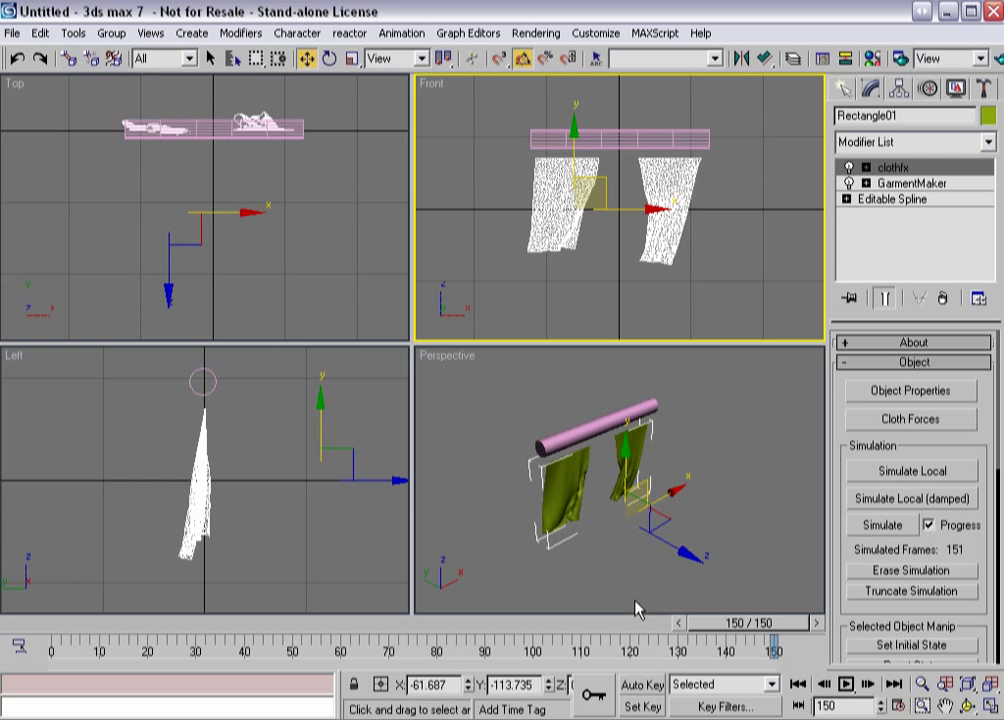
drag(729, 627, 105, 625)
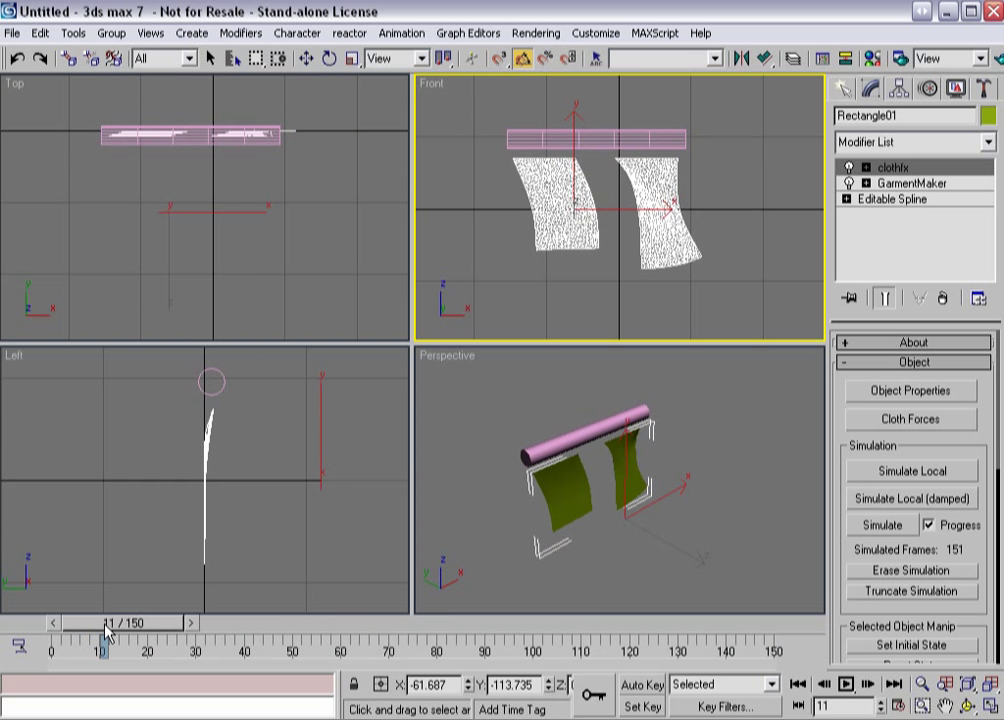
key(w)
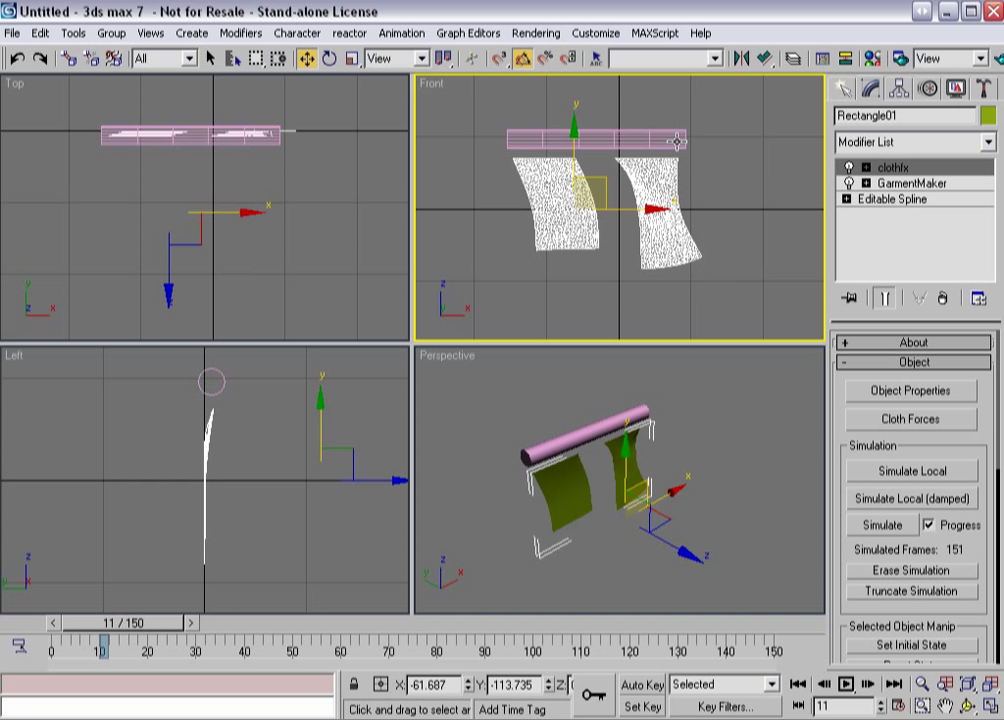
alt+middle_drag(632, 458, 610, 462)
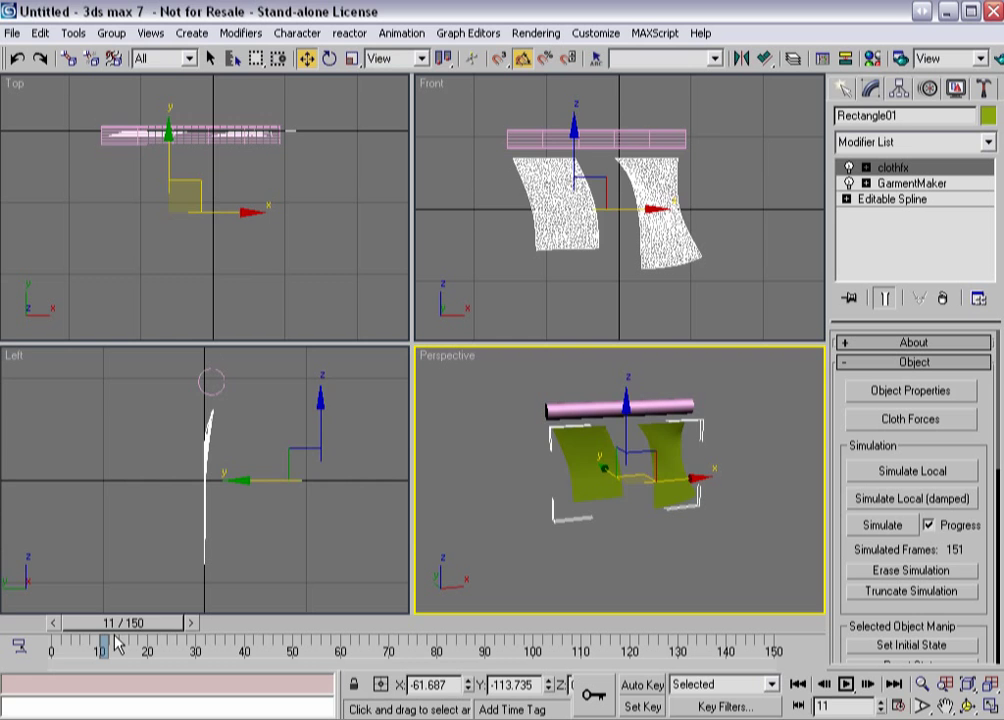
drag(115, 625, 127, 578)
Step: At frame 0, give the cloth panels a two-sided material with a Checker diffuse map
key(w)
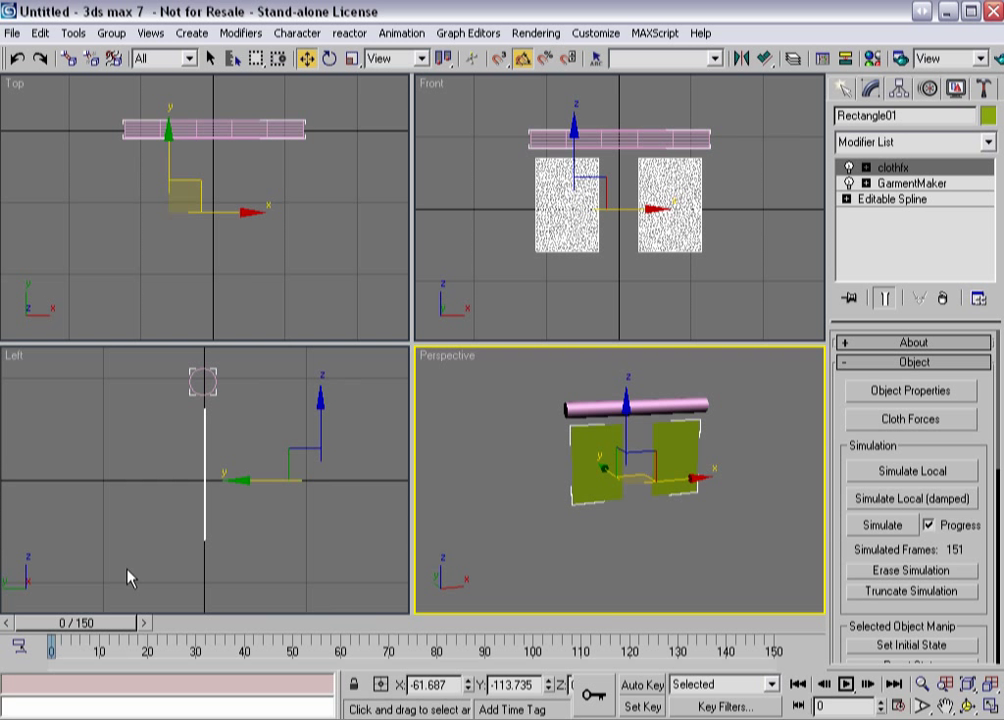
click(873, 59)
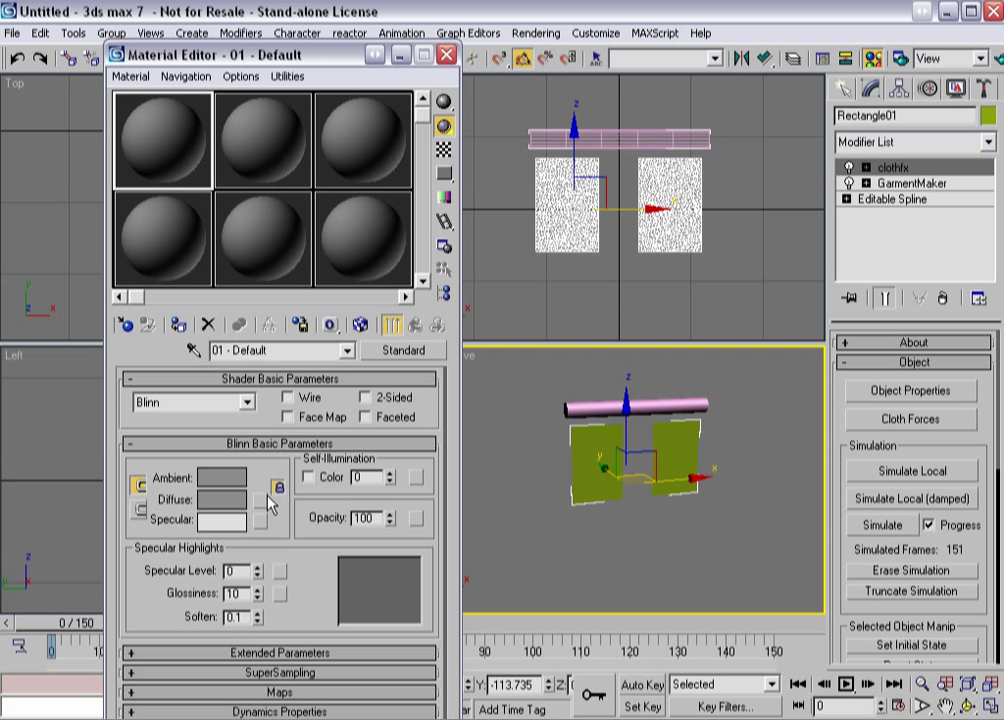
drag(163, 140, 598, 445)
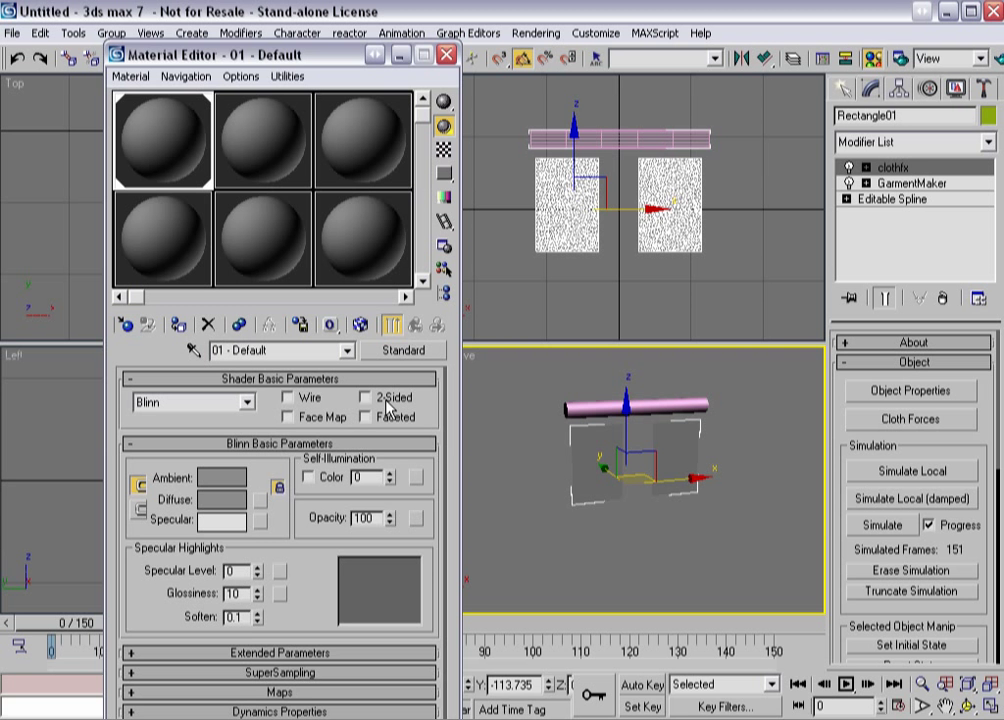
click(366, 397)
click(260, 499)
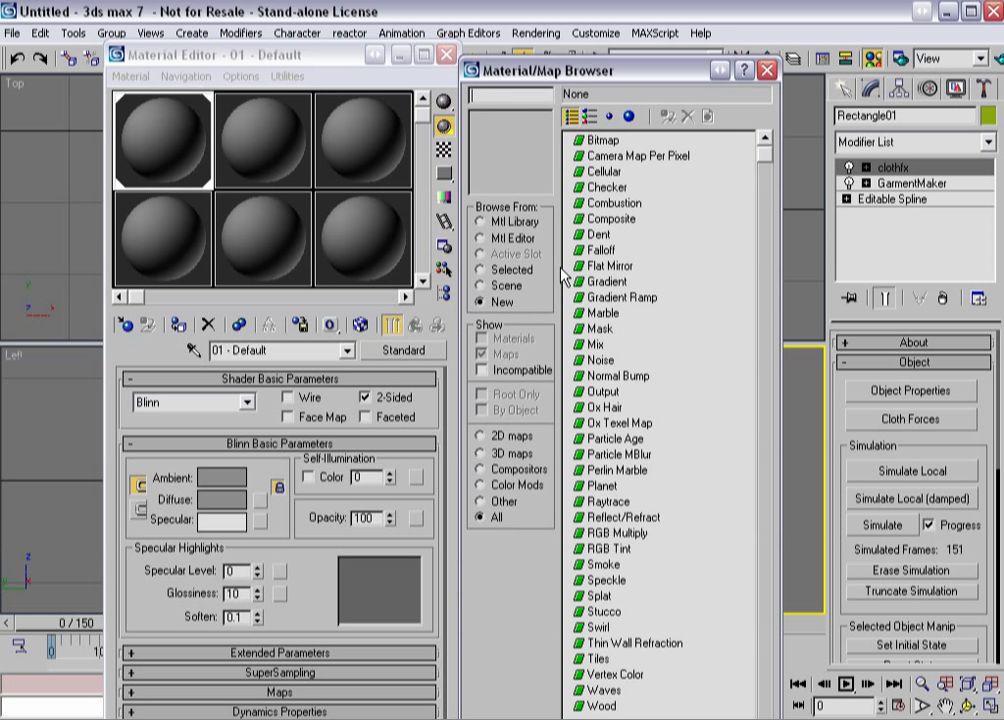
double_click(598, 187)
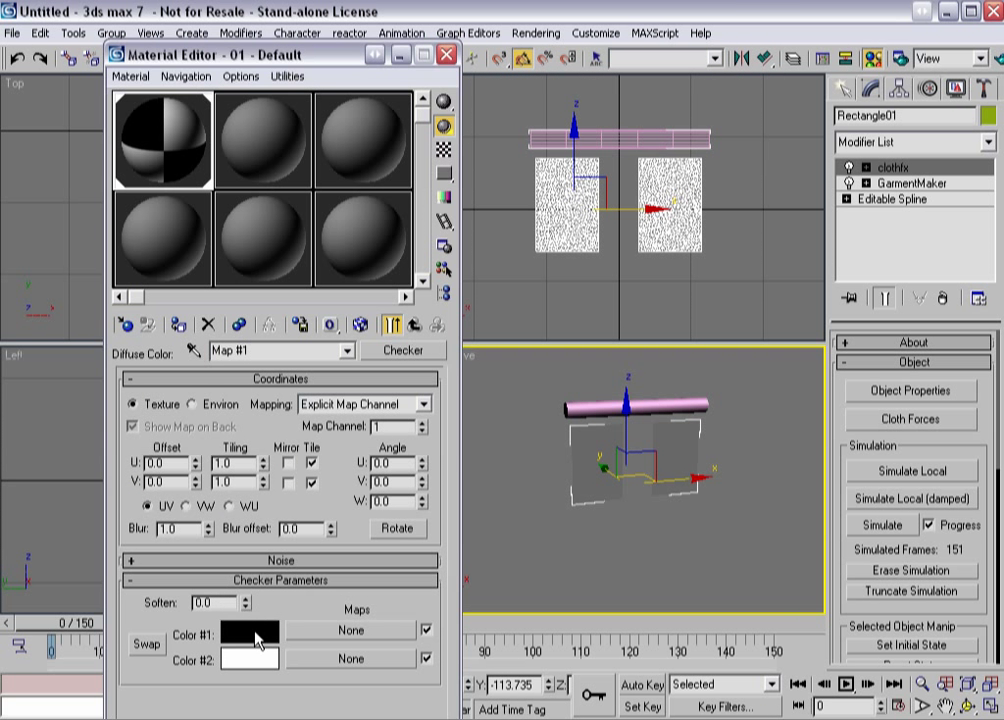
Step: Make Checker Color #1 red, set tiling to 5 × 5, and show the map in viewports
click(255, 633)
drag(417, 186, 385, 123)
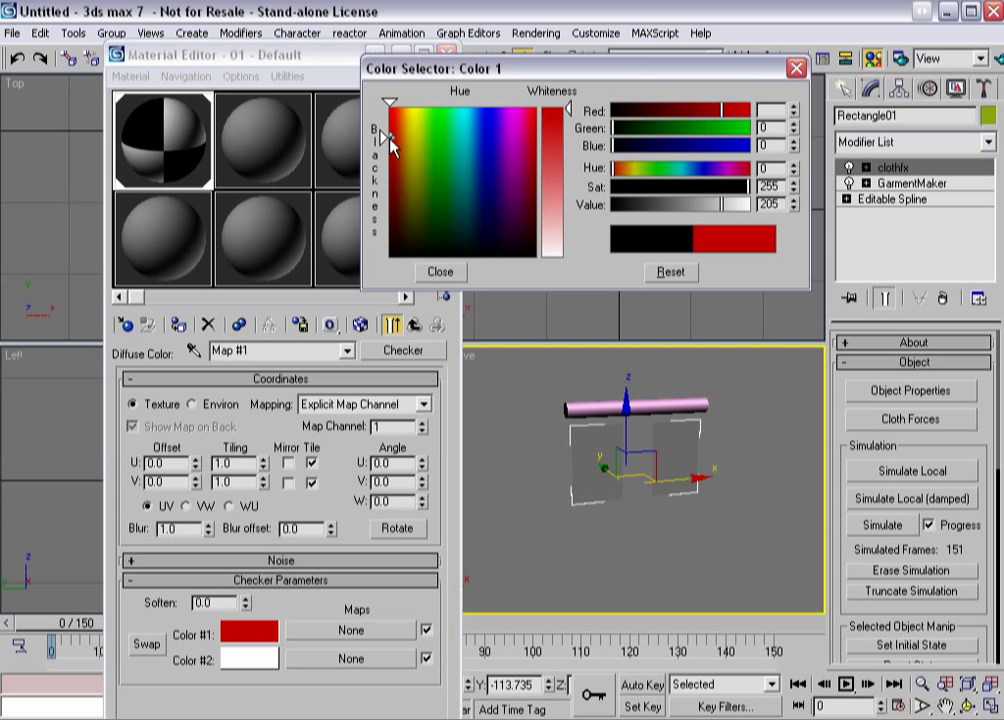
click(440, 271)
text(5)
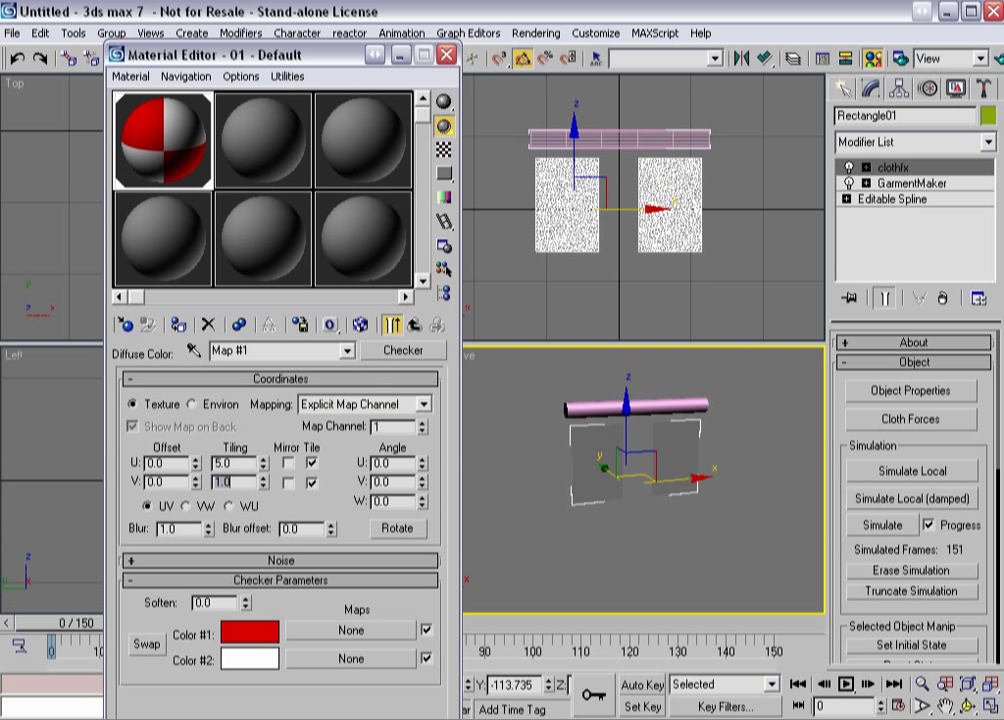
key(Tab)
text(5)
key(Return)
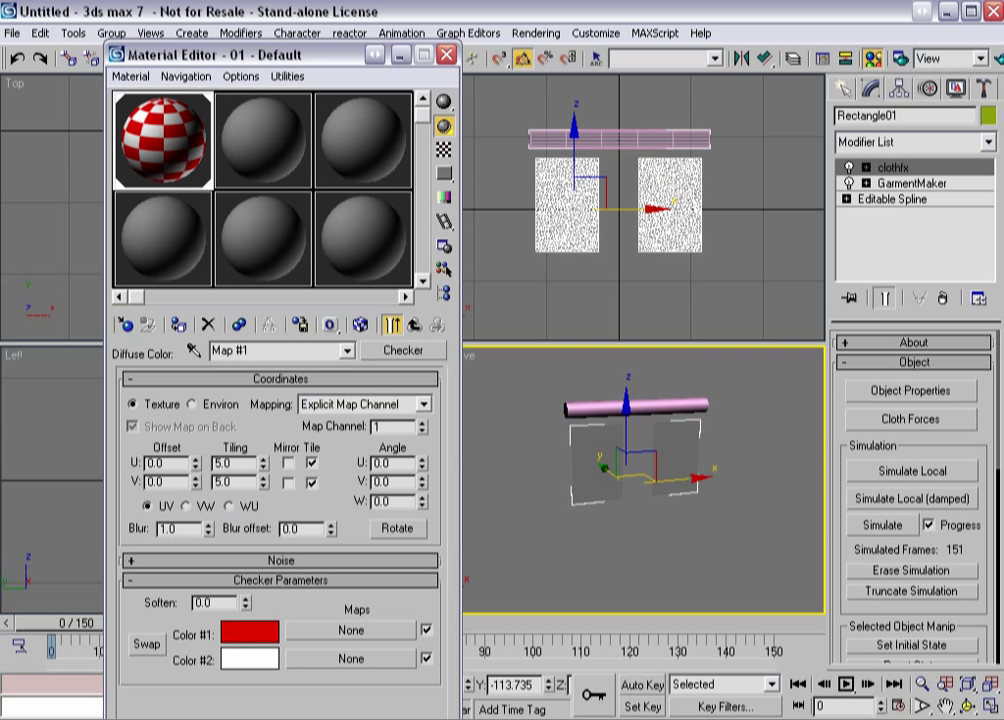
click(360, 325)
click(446, 55)
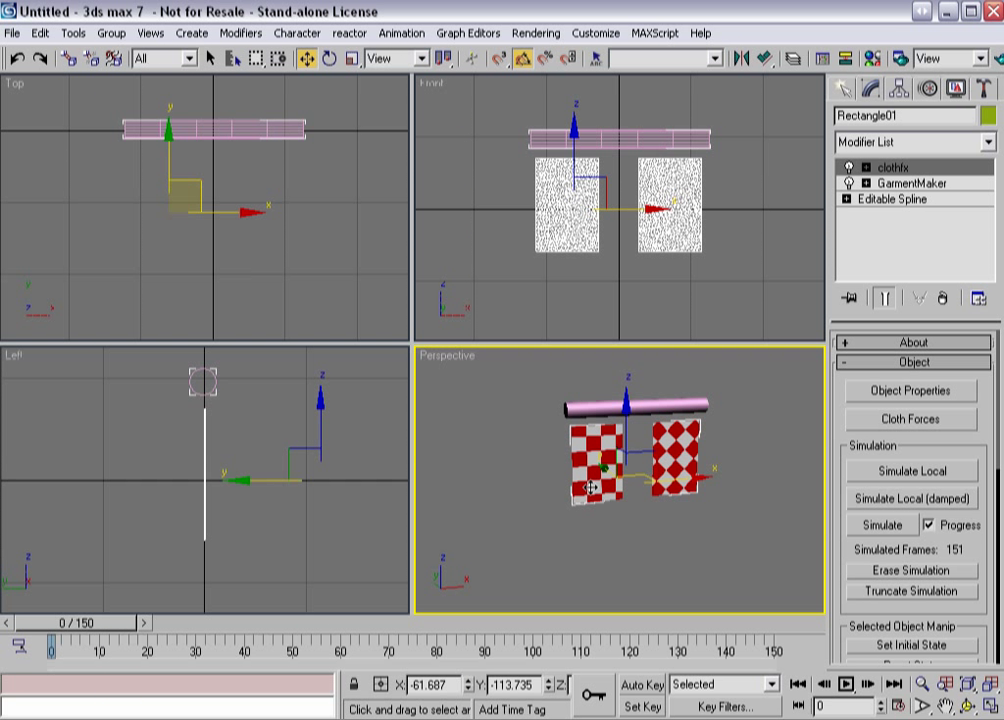
Step: Zoom and pan the Perspective view to frame the checkered cloth panels
scroll(560, 507, up, 2)
scroll(538, 512, down, 1)
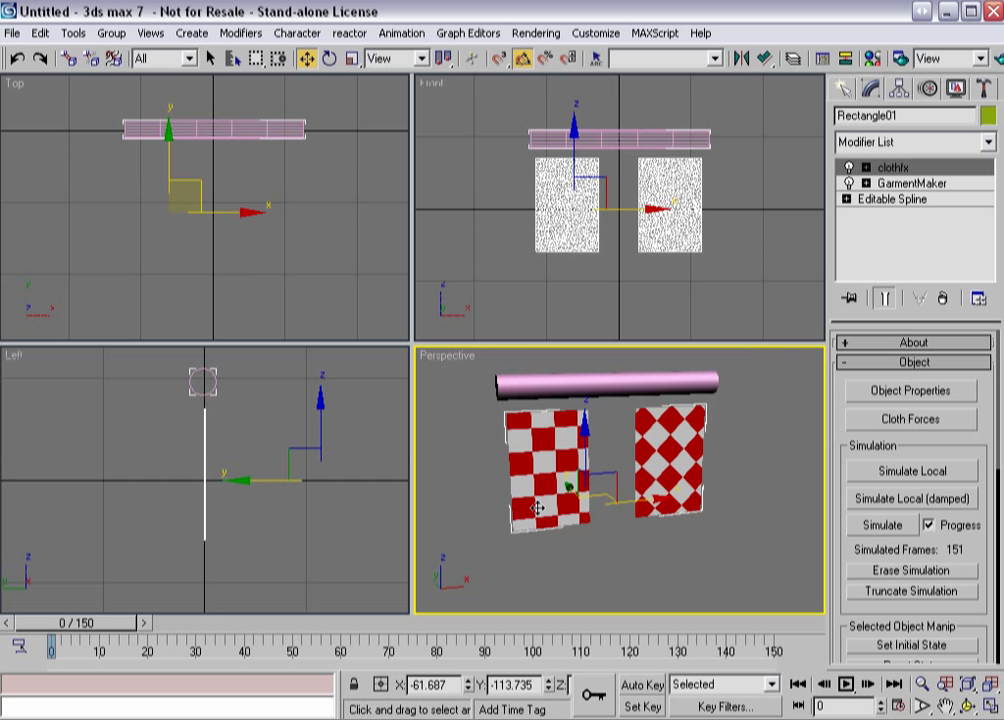
middle_drag(618, 497, 627, 464)
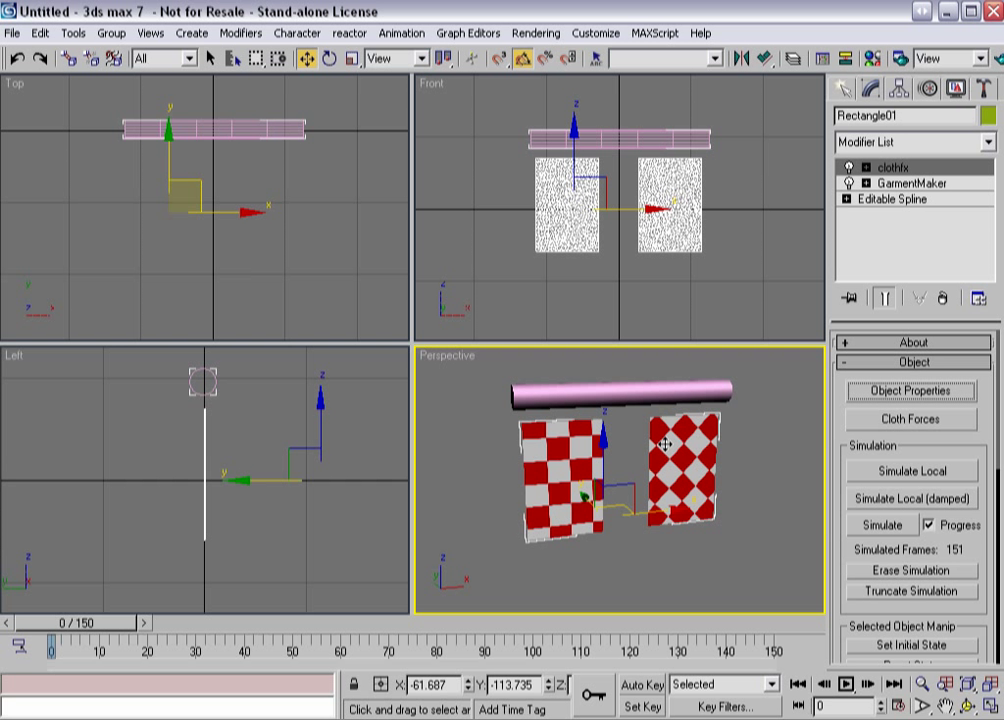
Step: Raise Rectangle01's U Stretch and V Stretch to 500 in the cloth Object Properties
click(868, 391)
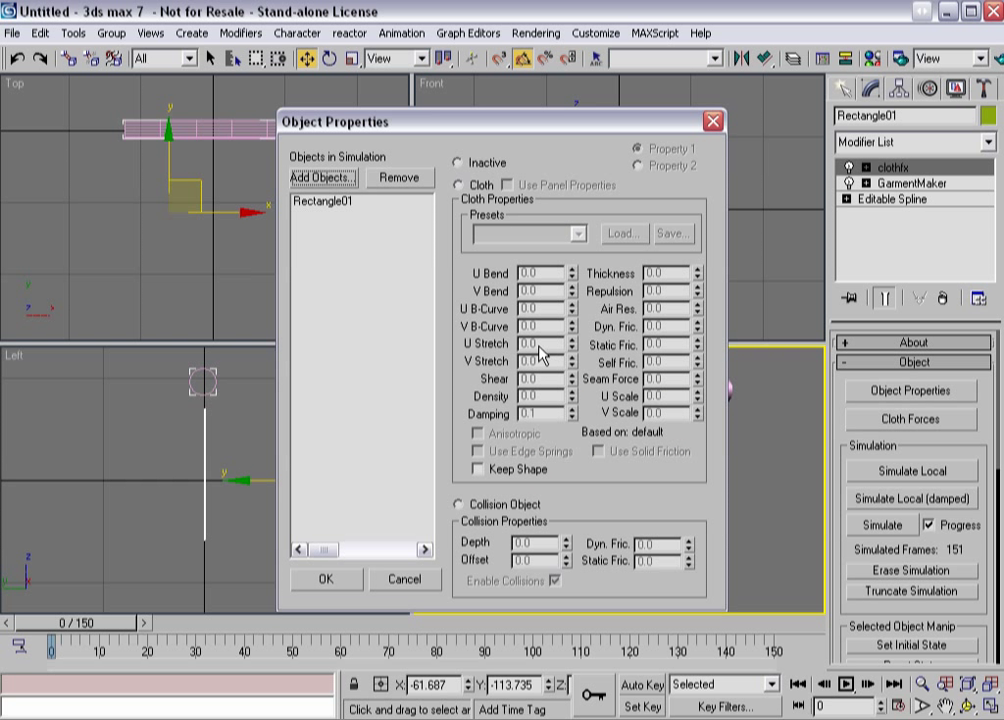
click(330, 201)
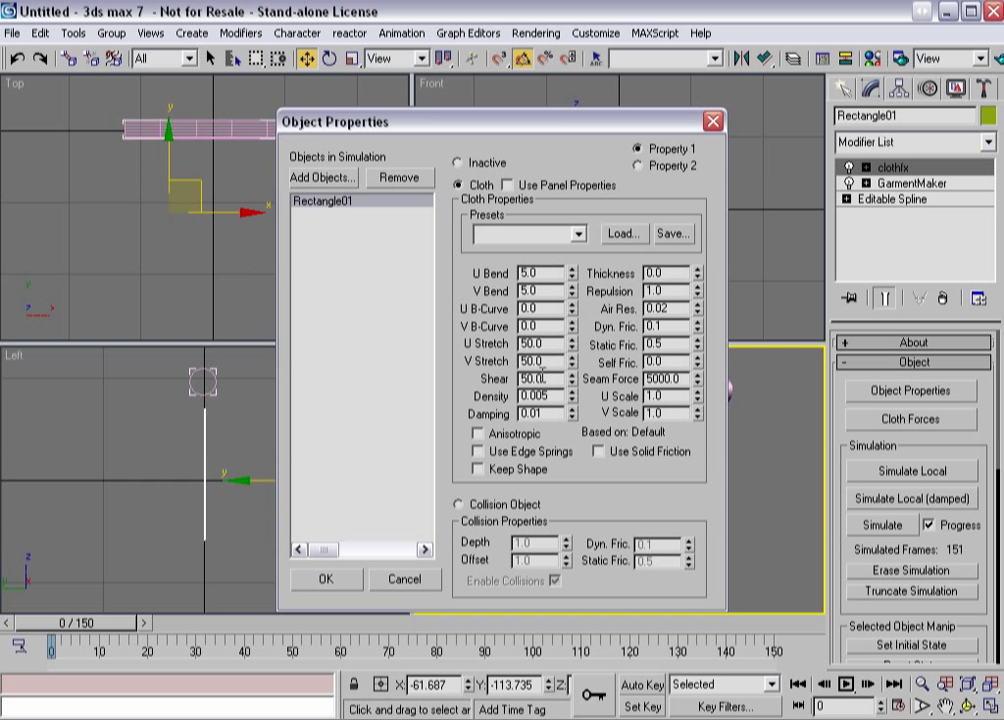
double_click(540, 341)
text(500)
key(Tab)
text(500.0)
click(326, 580)
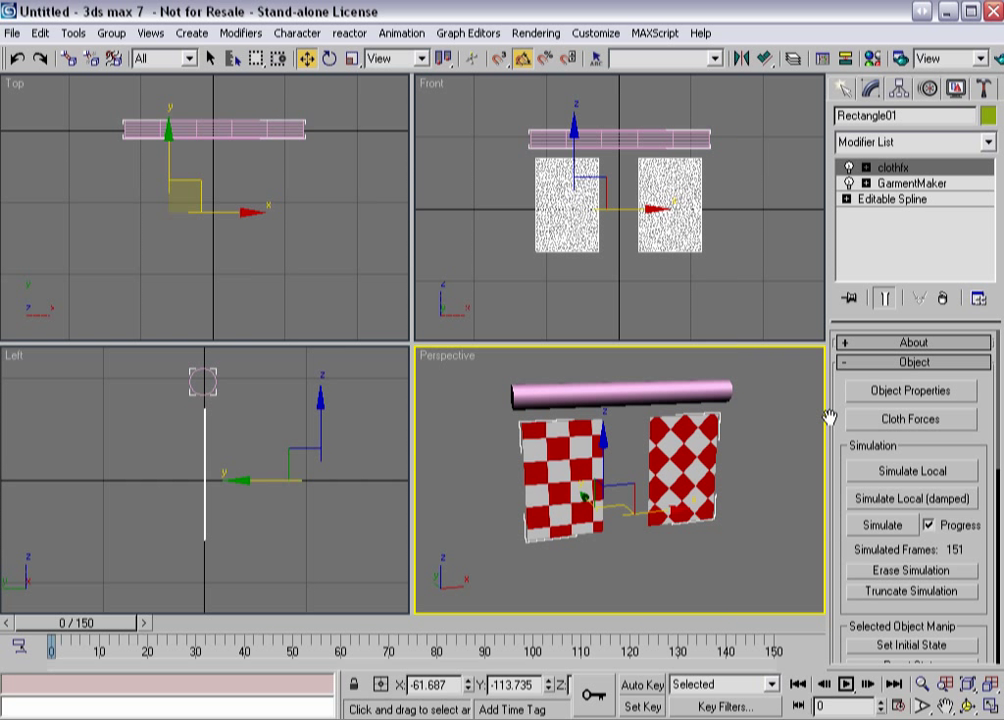
Step: Erase the old simulation, re-simulate with the stiffer cloth, then erase the test run
click(852, 572)
click(867, 529)
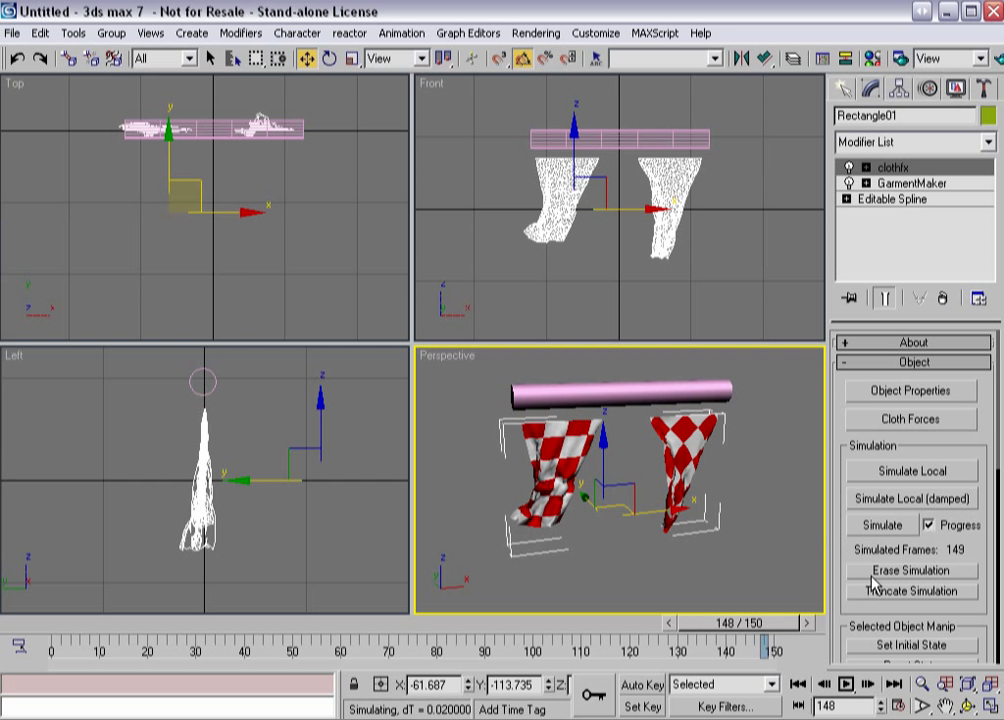
click(884, 572)
Step: Back at frame 0, set Rectangle01's U/V Stretch to 75 and Shear to 200
drag(735, 622, 75, 622)
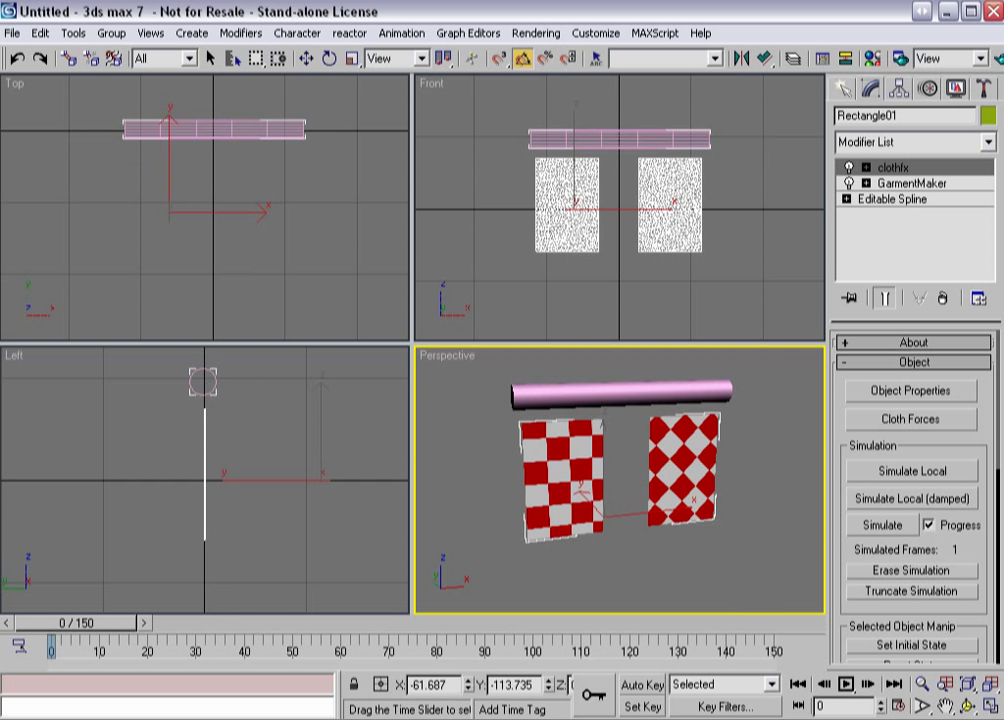
click(898, 395)
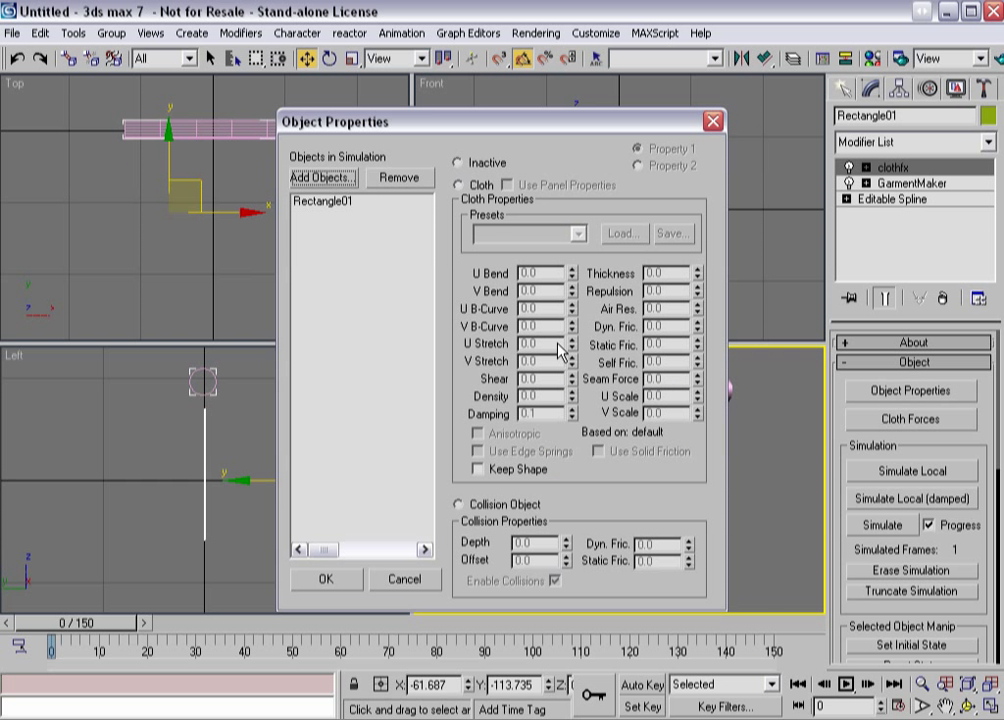
click(350, 234)
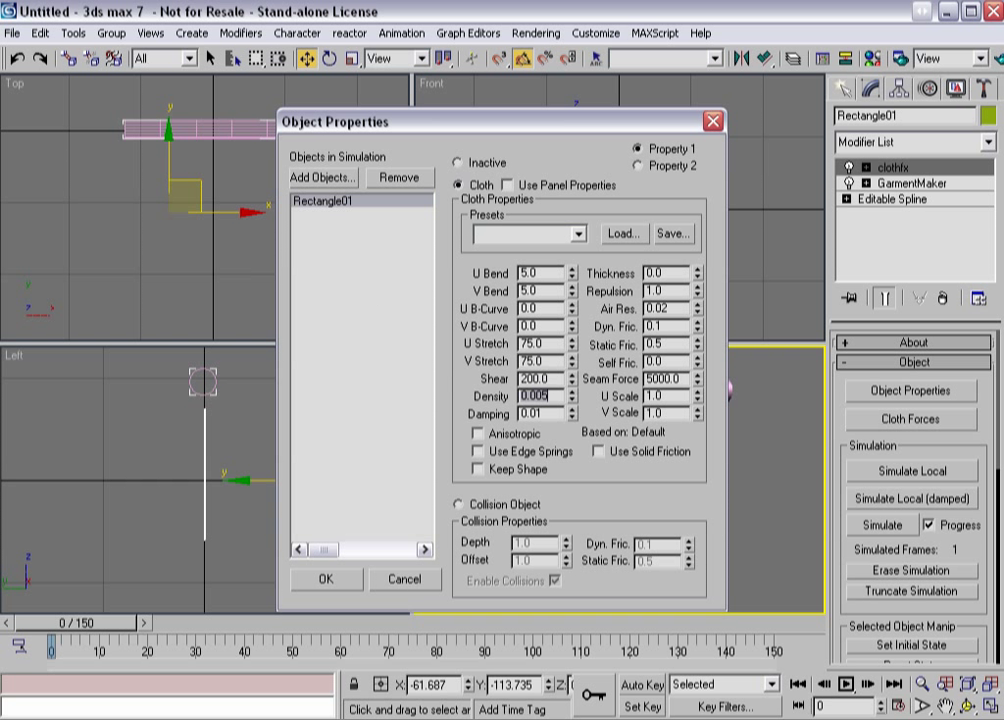
click(322, 580)
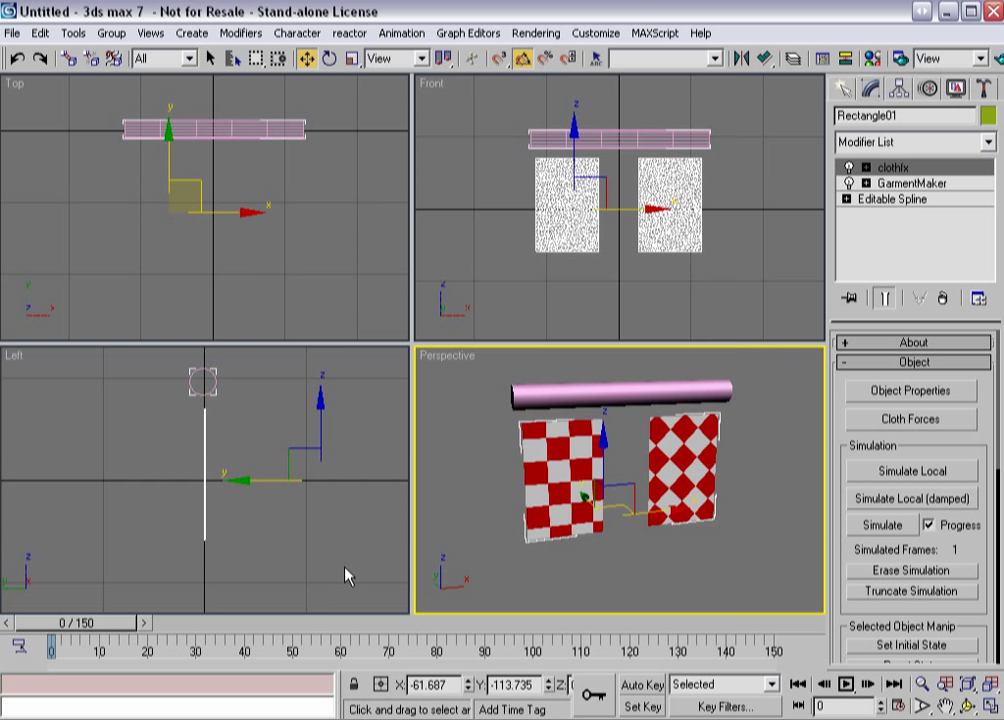
Step: Frame both panels in the maximized Perspective view and run the cloth simulation with the higher shear
key(alt+w)
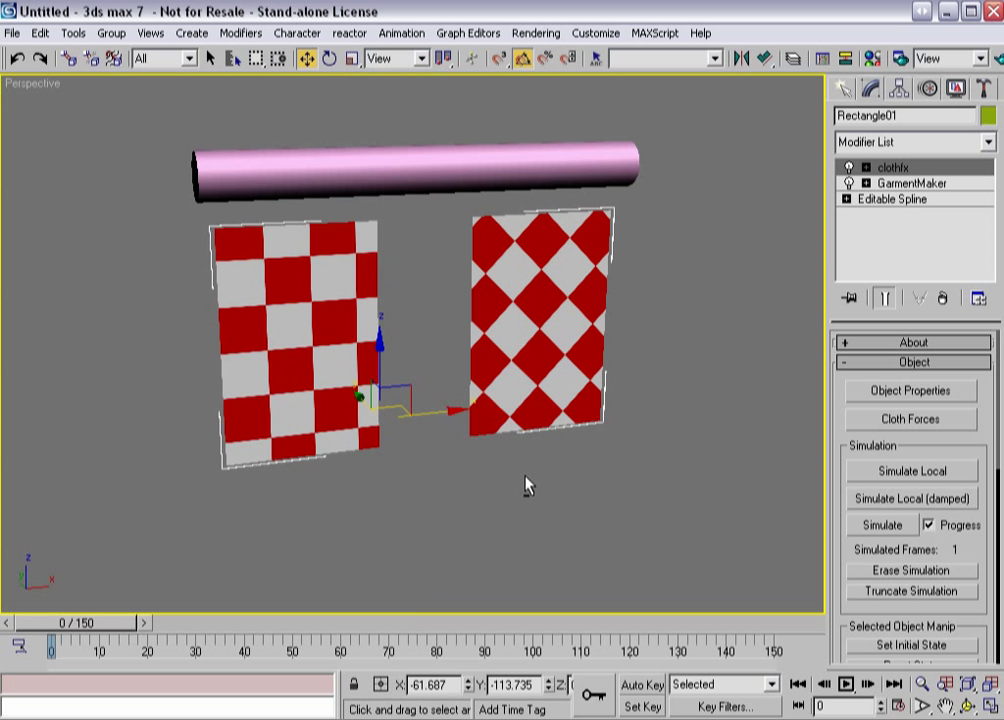
scroll(527, 487, down, 3)
middle_drag(466, 363, 543, 393)
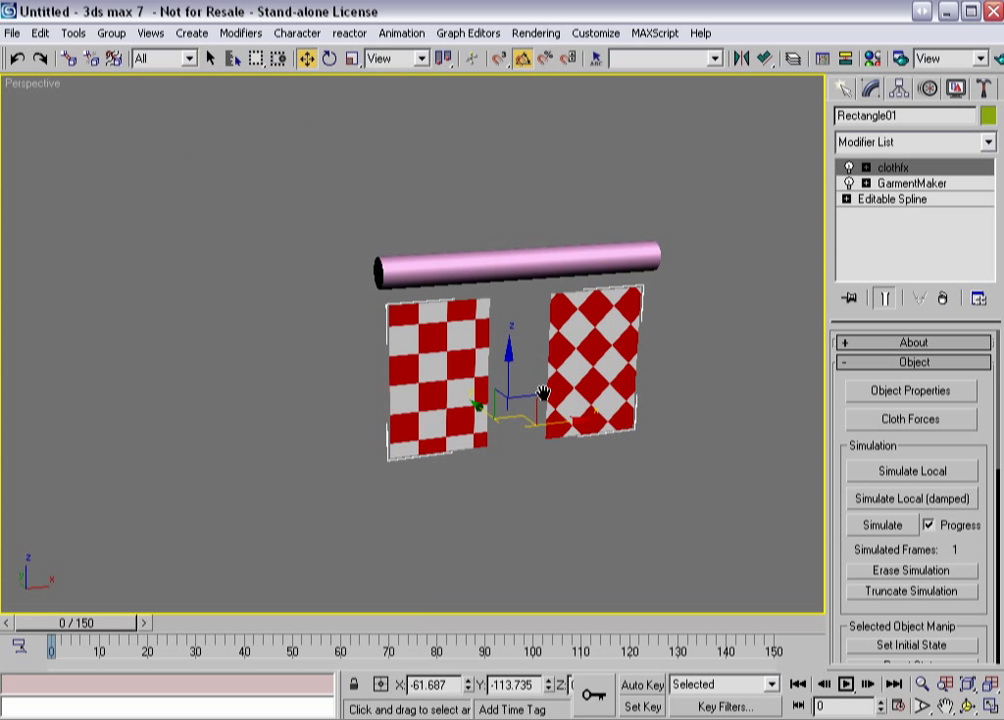
scroll(543, 393, up, 3)
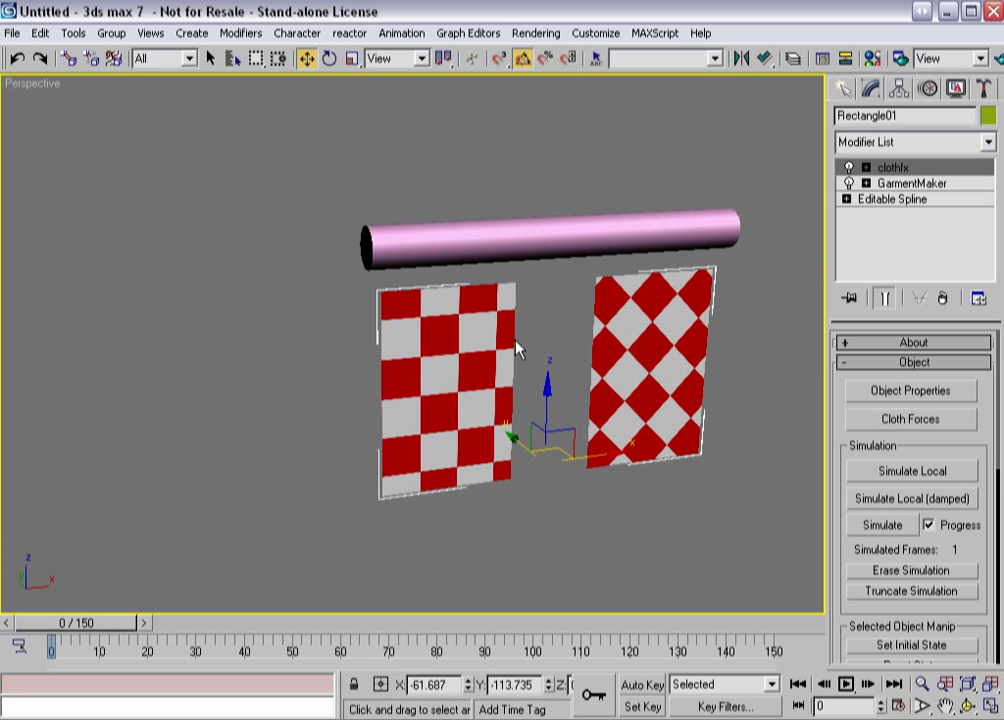
mouse_move(517, 348)
middle_down()
mouse_move(509, 327)
mouse_move(508, 340)
middle_up()
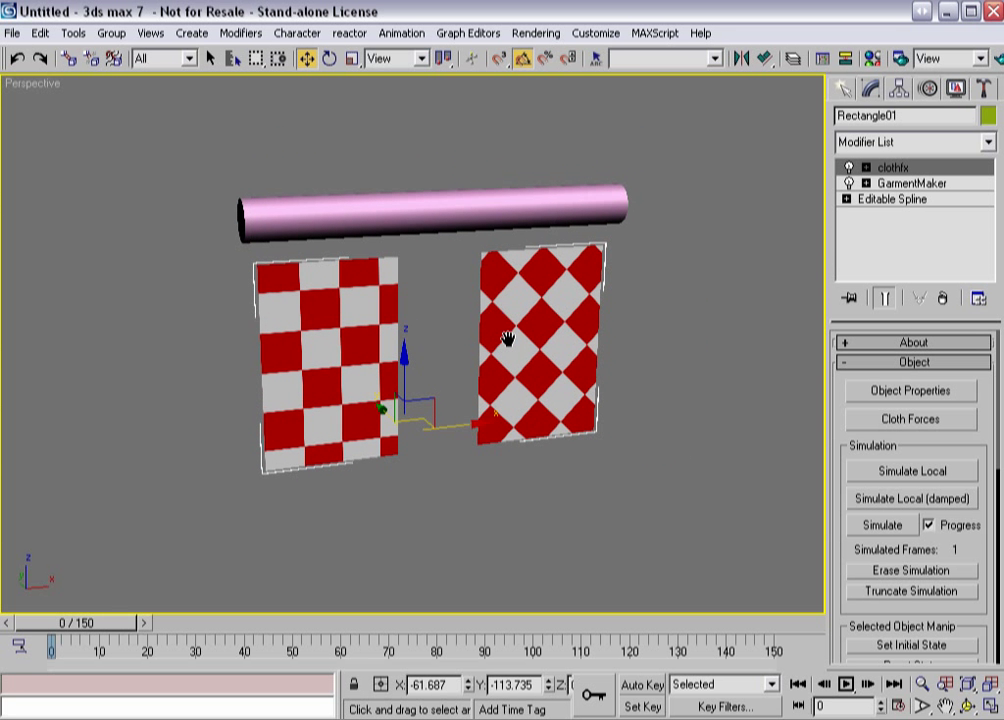
click(884, 528)
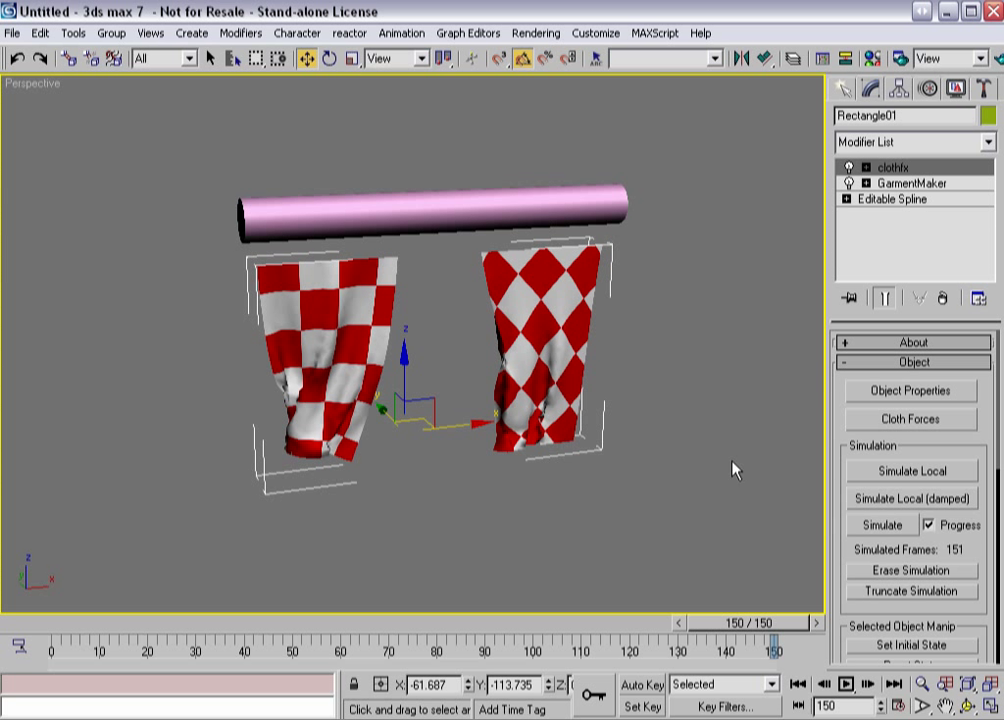
Step: Erase the 151-frame clothfx simulation from the Simulation group, returning both panels to flat
drag(845, 547, 843, 394)
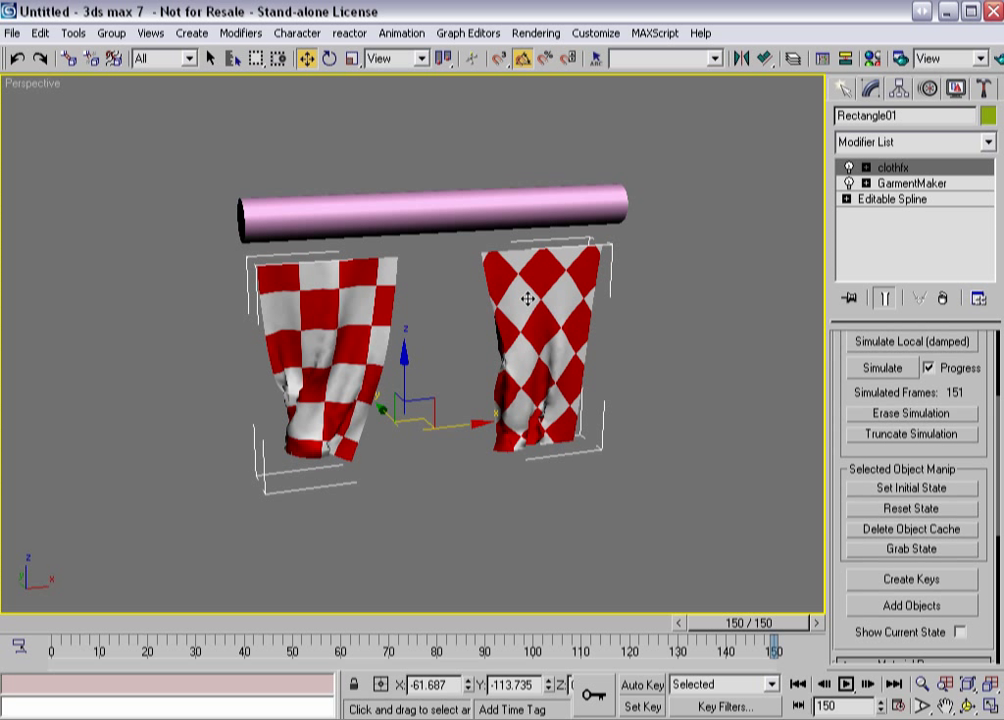
drag(848, 470, 846, 180)
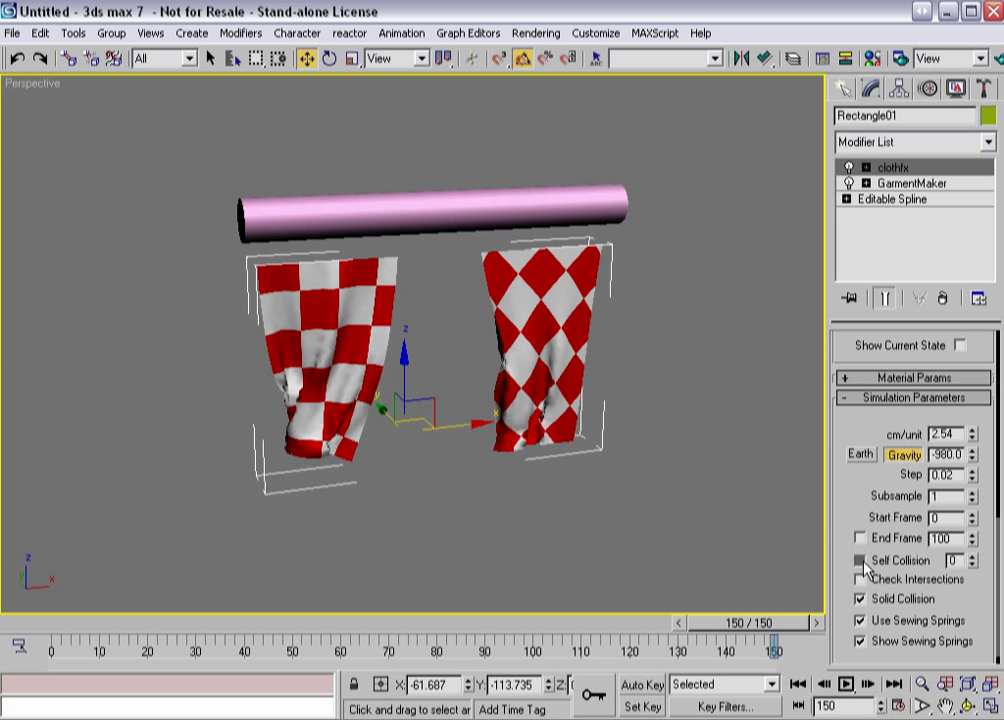
drag(853, 415, 850, 163)
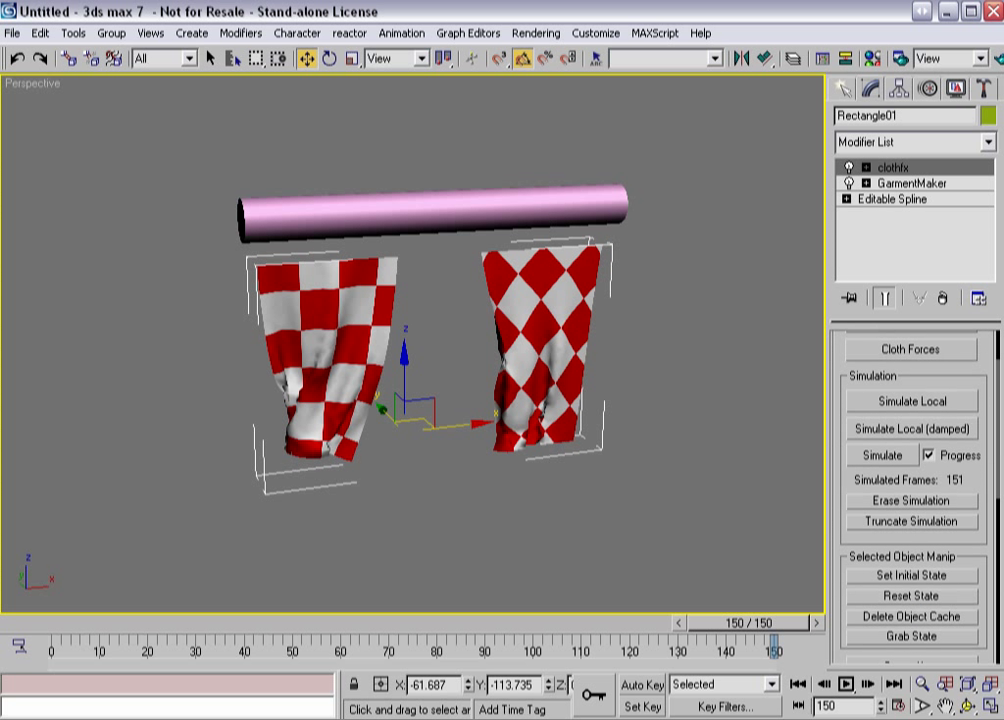
click(918, 502)
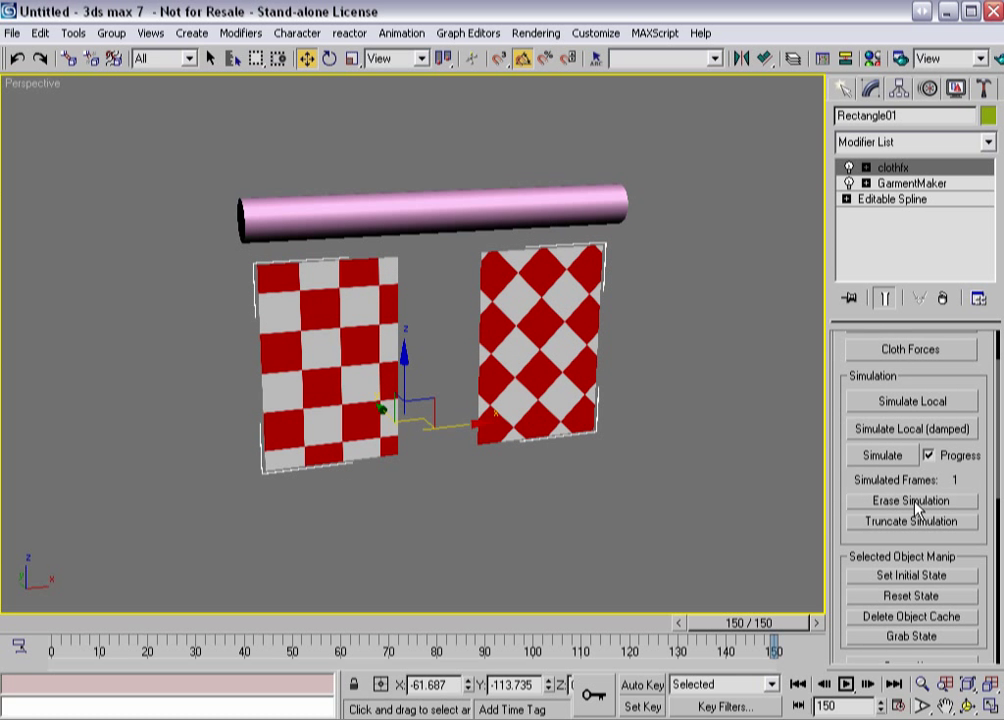
Step: Simulate about 35 frames, then cancel and scrub back through the swinging panels to frame 21
click(880, 457)
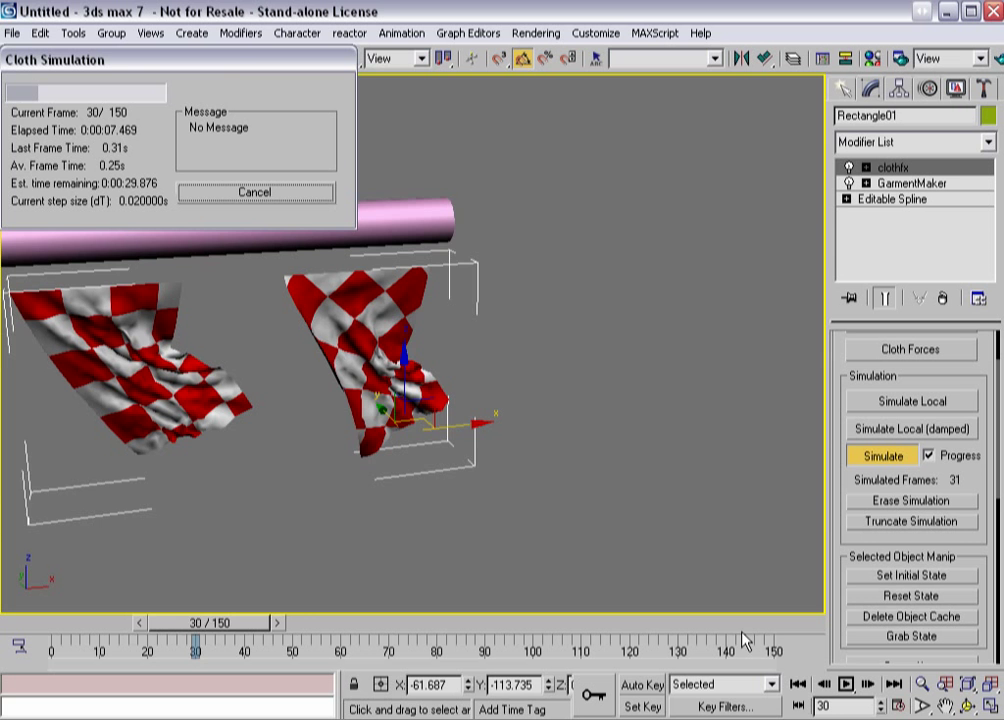
click(243, 196)
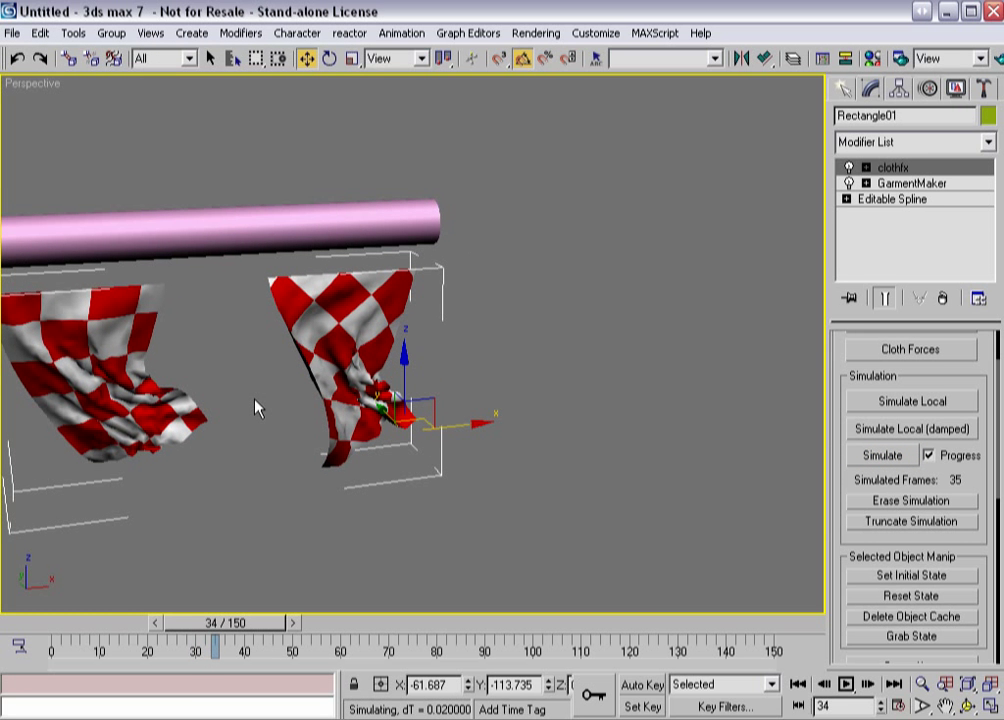
drag(222, 632, 170, 622)
key(w)
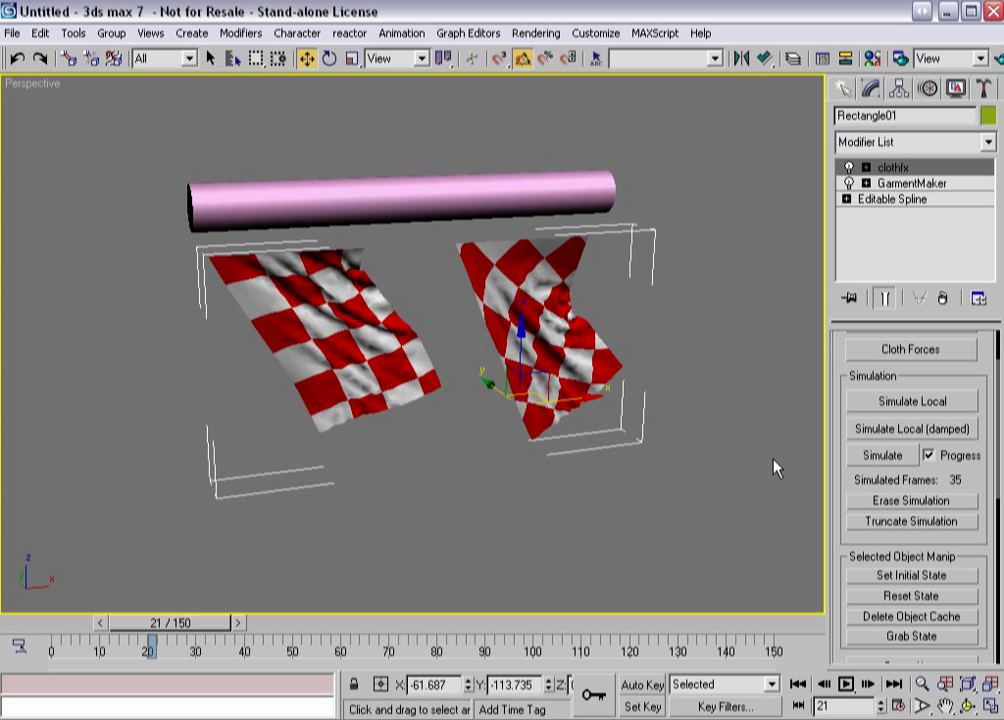
Step: Resume the cloth simulation and let it run through frame 150
click(879, 460)
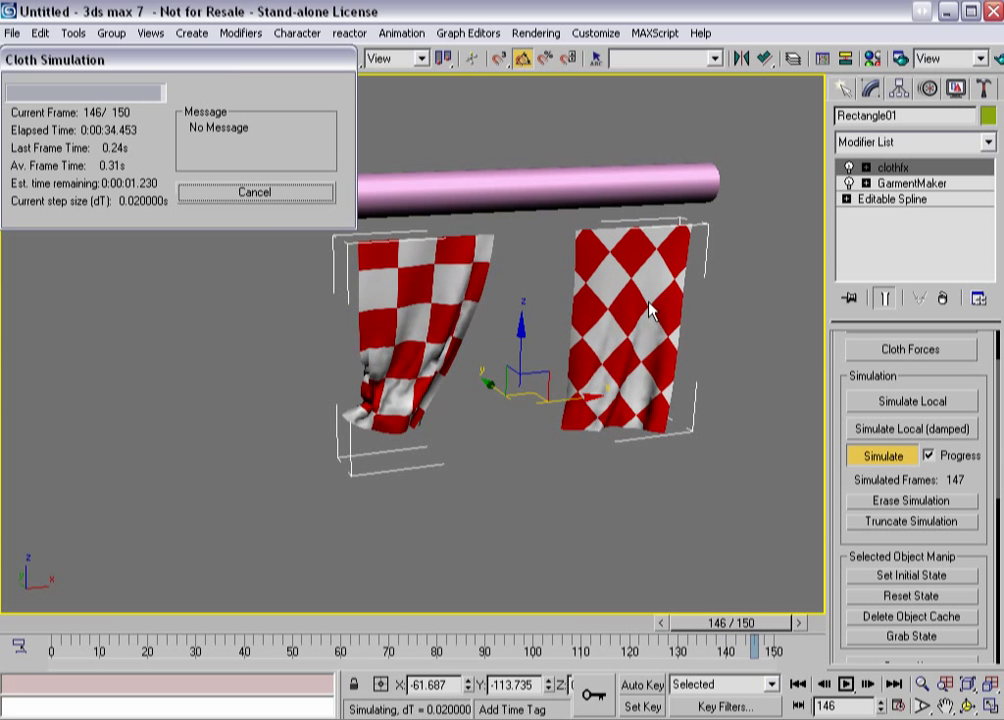
Step: Play the draped cloth animation from frame 0, stop it, and rewind to frame 0
click(799, 684)
click(845, 684)
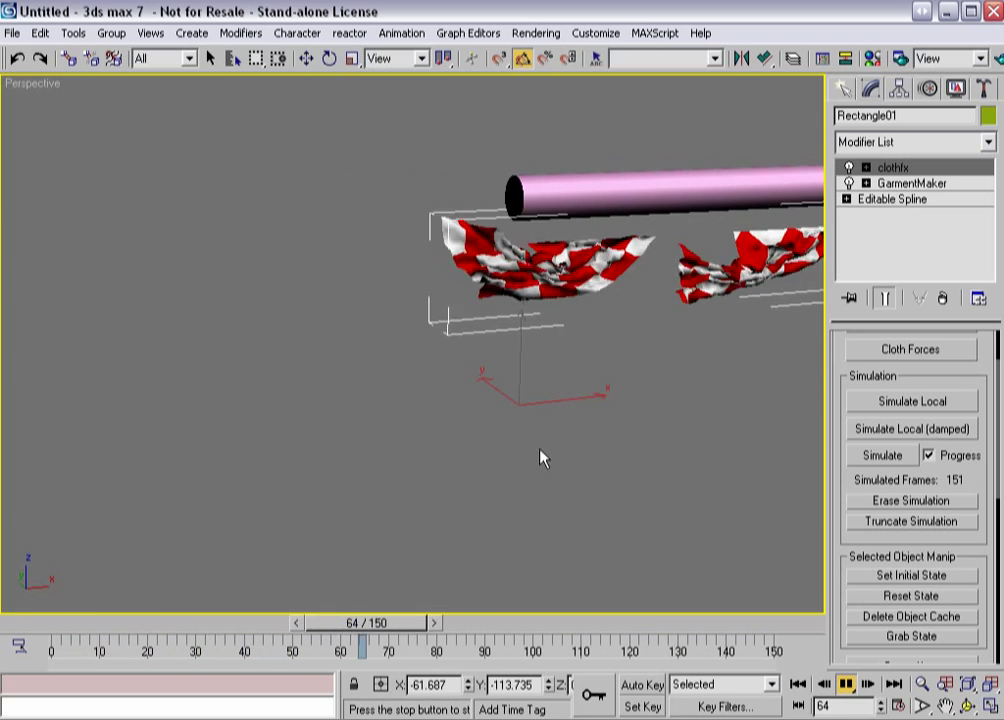
click(845, 685)
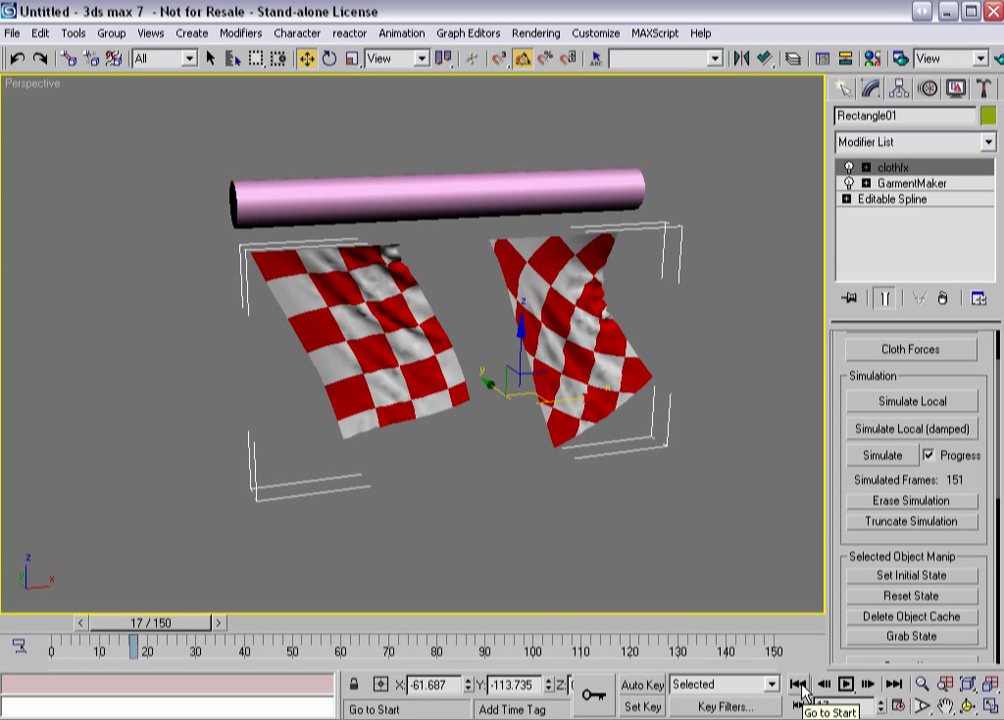
click(798, 685)
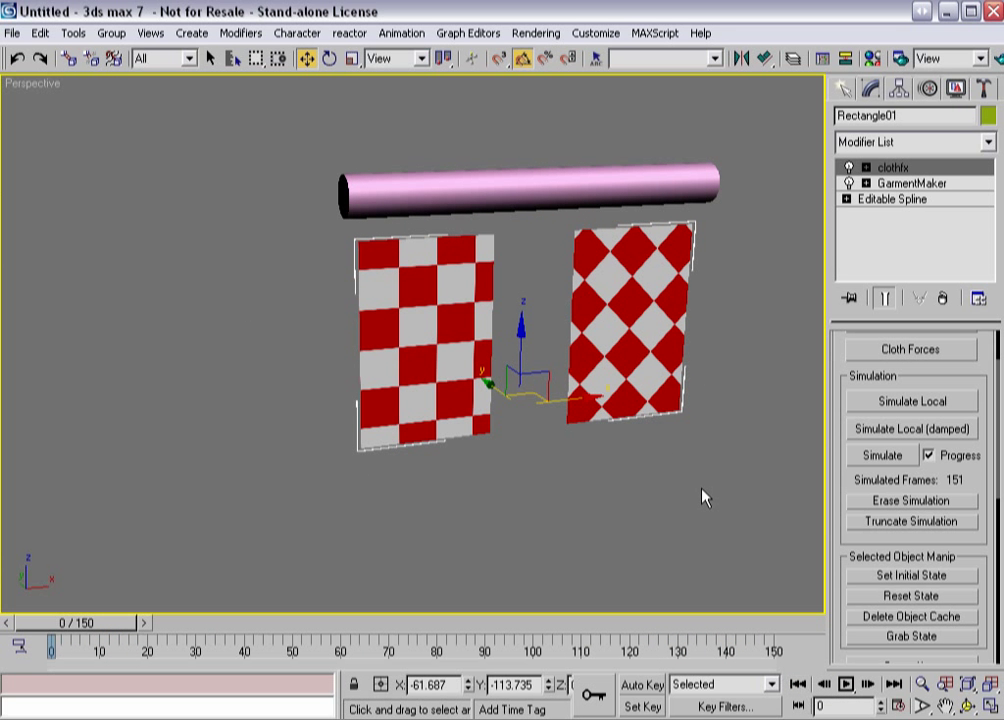